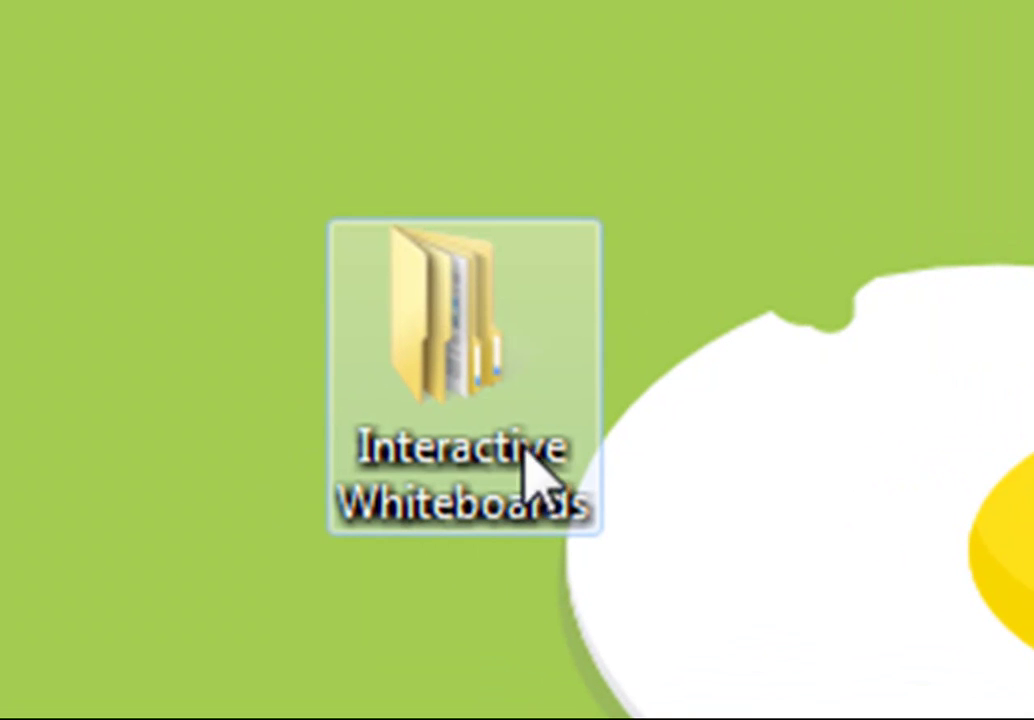
Look through the Activities to try out, Handouts and Technical Specs subfolders of the Interactive Whiteboards desktop folder, closing its window when done.
double_click(461, 423)
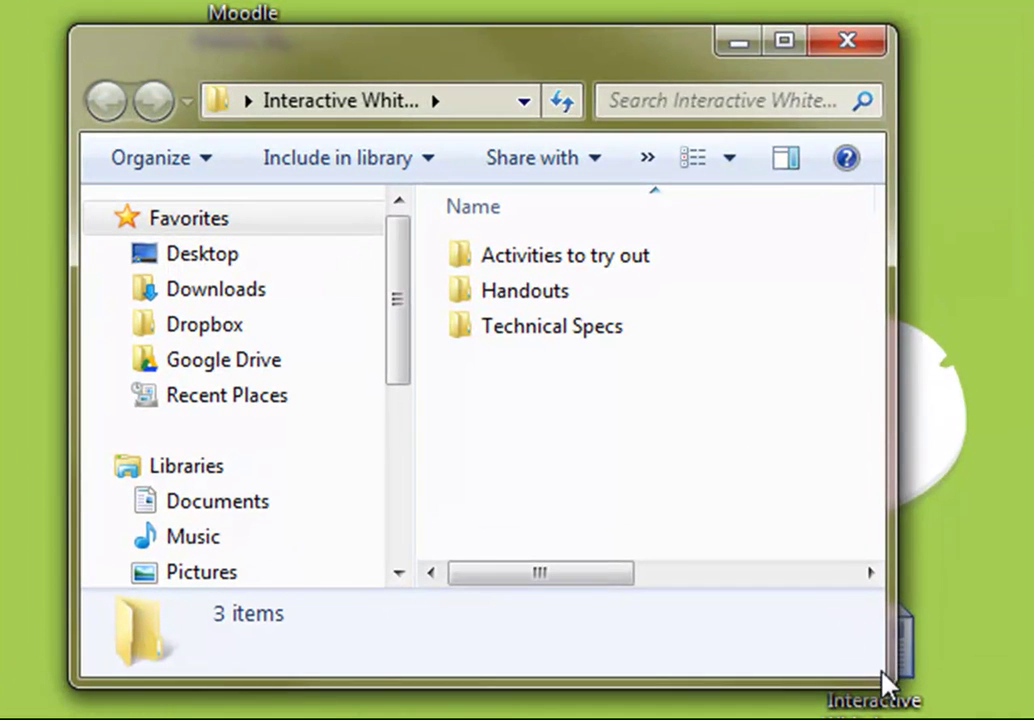
left_click_drag(880, 672, 1030, 672)
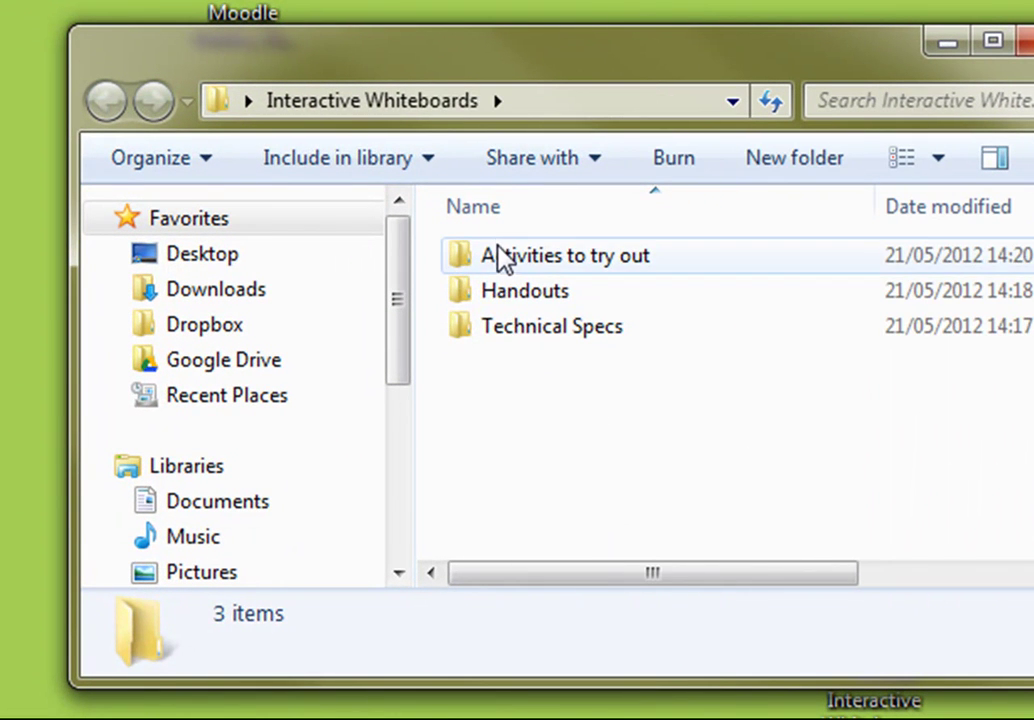
double_click(500, 256)
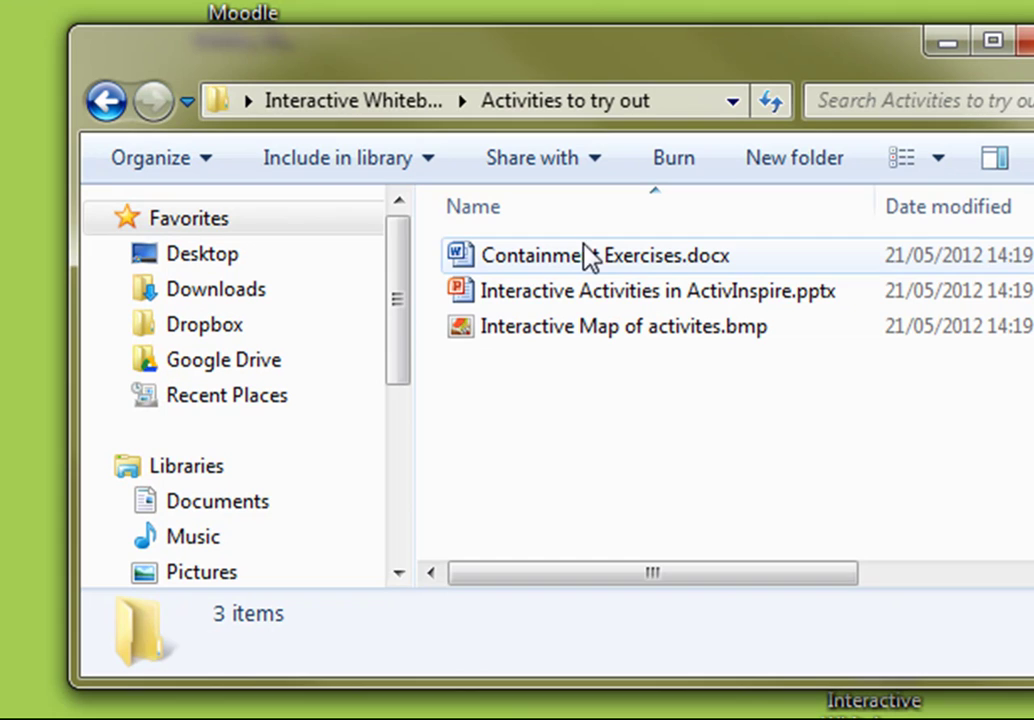
left_click(396, 102)
double_click(516, 292)
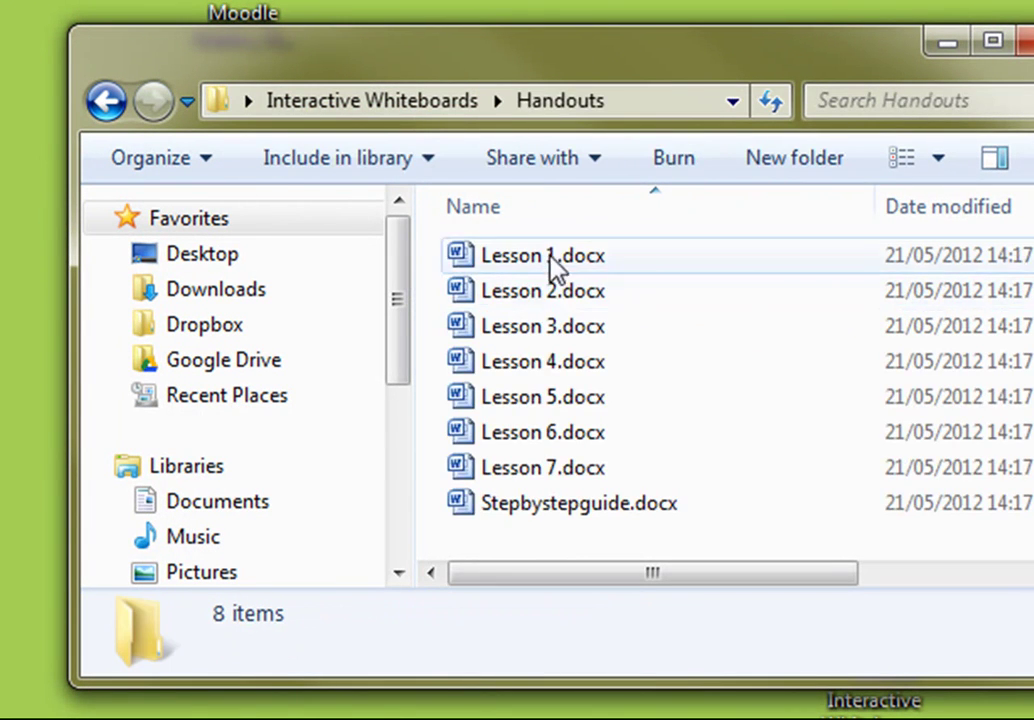
left_click(449, 112)
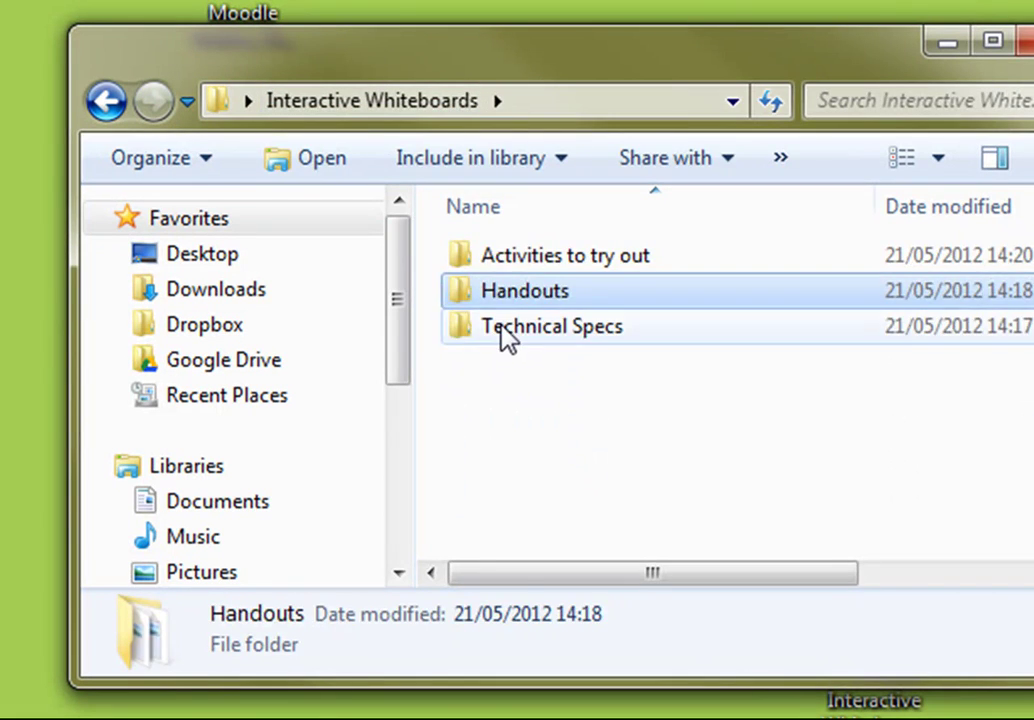
double_click(501, 328)
left_click(420, 106)
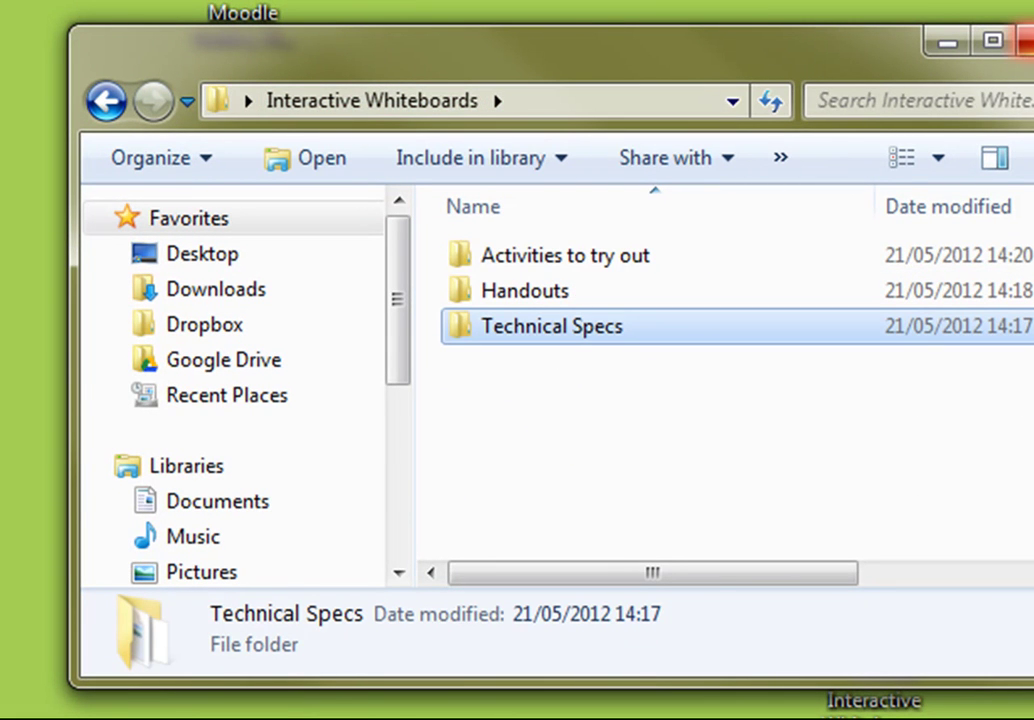
left_click(1024, 40)
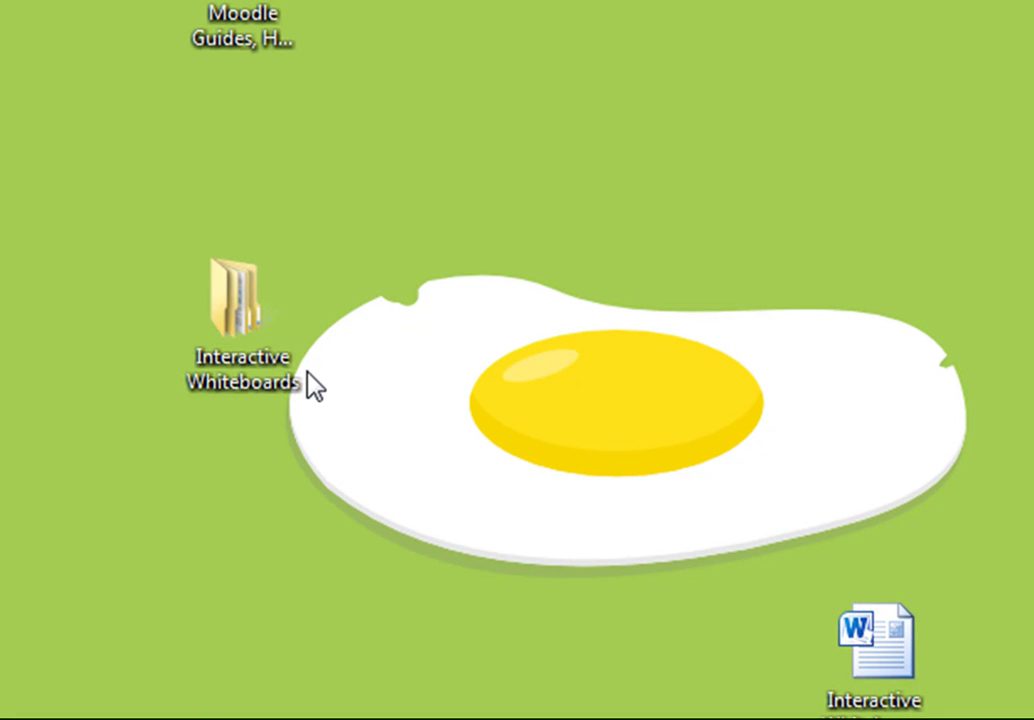
Create a compressed (zipped) copy of the Interactive Whiteboards folder on the desktop.
right_click(231, 321)
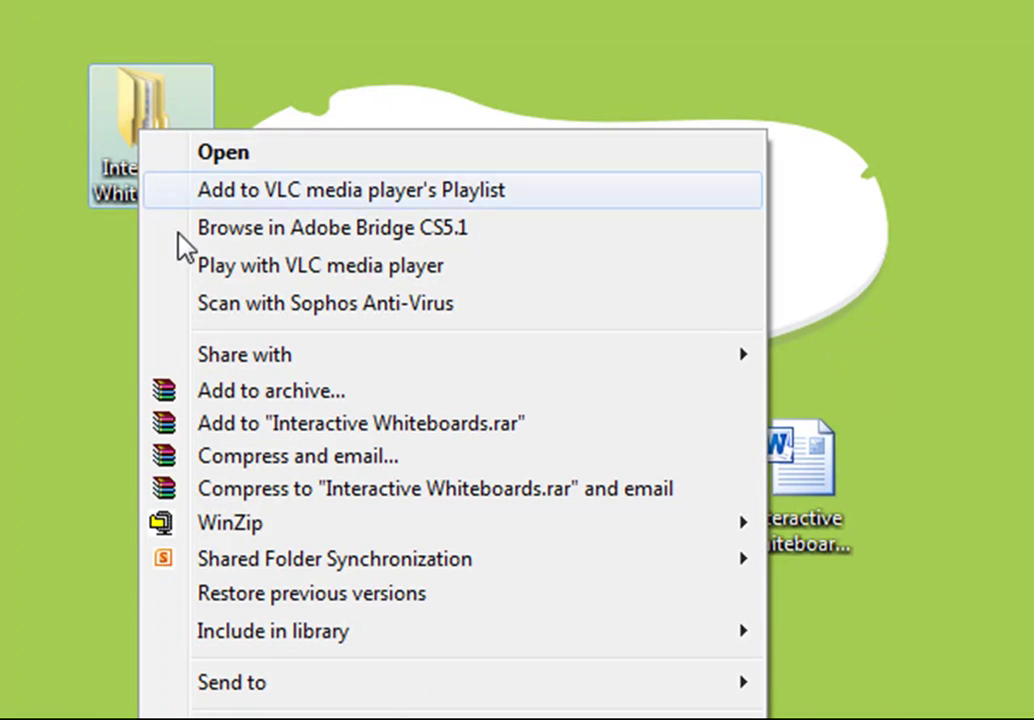
mouse_move(238, 688)
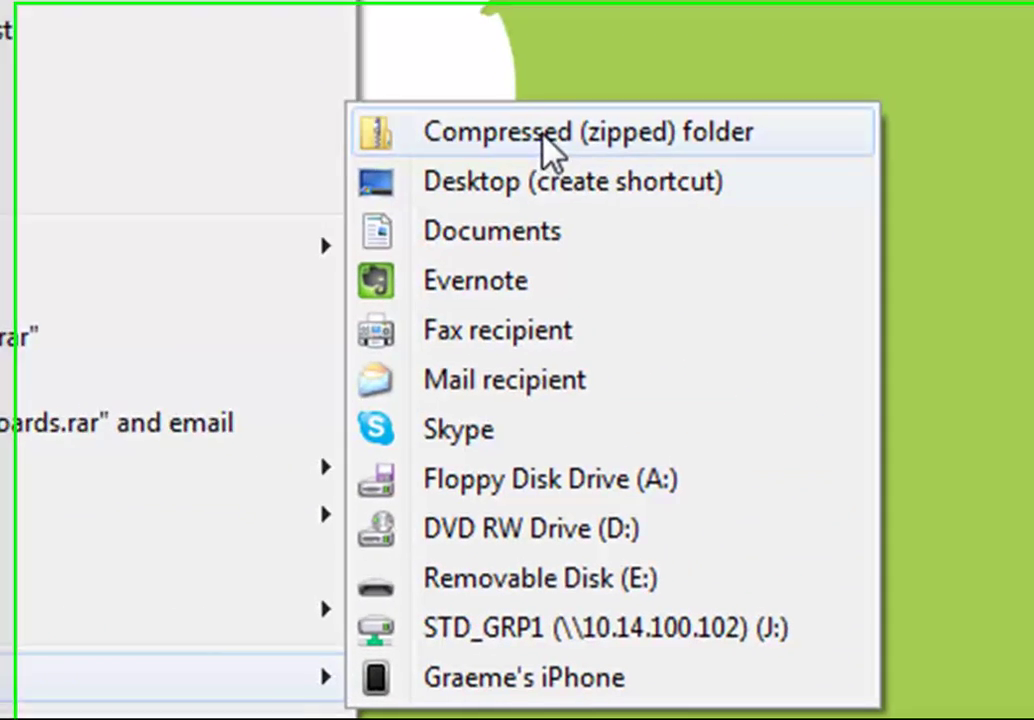
left_click(535, 140)
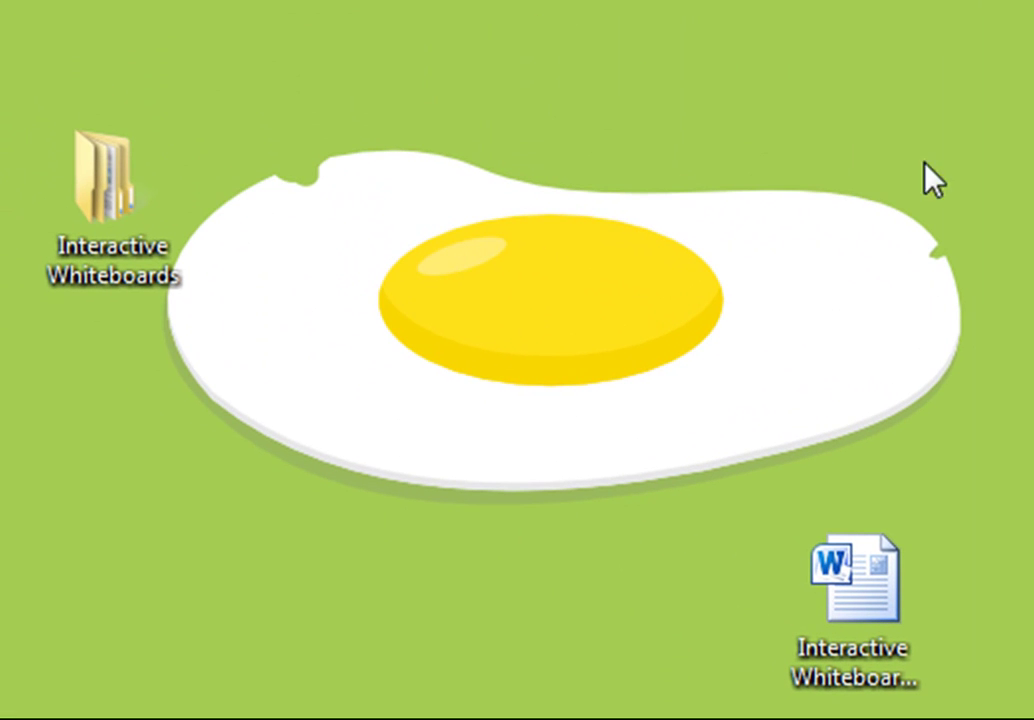
left_click_drag(376, 205, 340, 180)
left_click(202, 342)
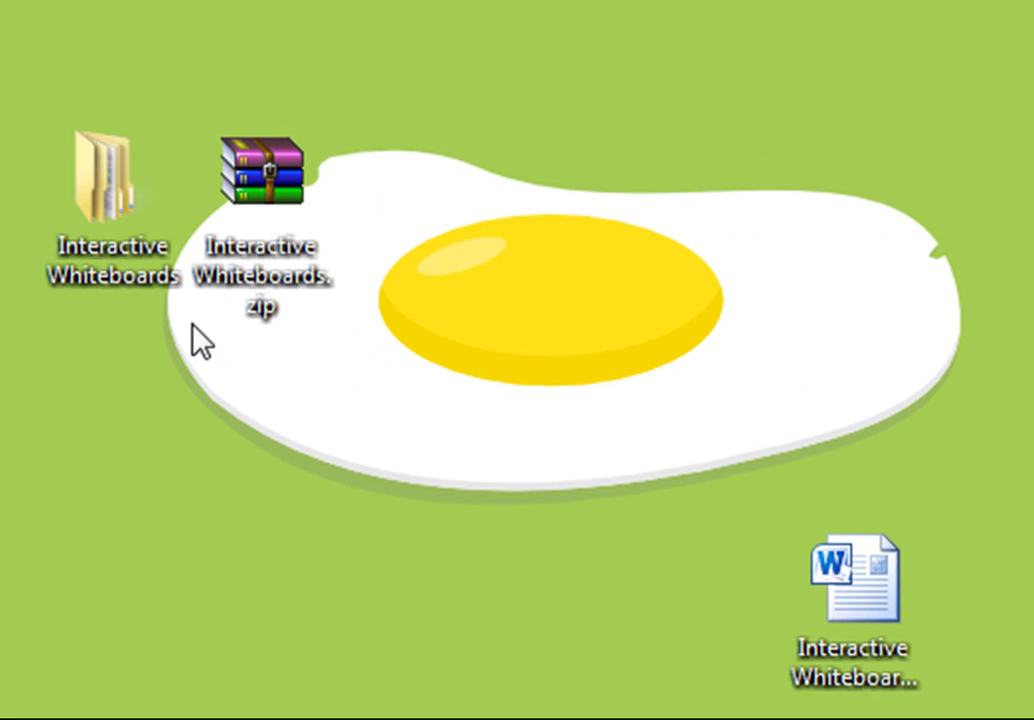
mouse_move(240, 300)
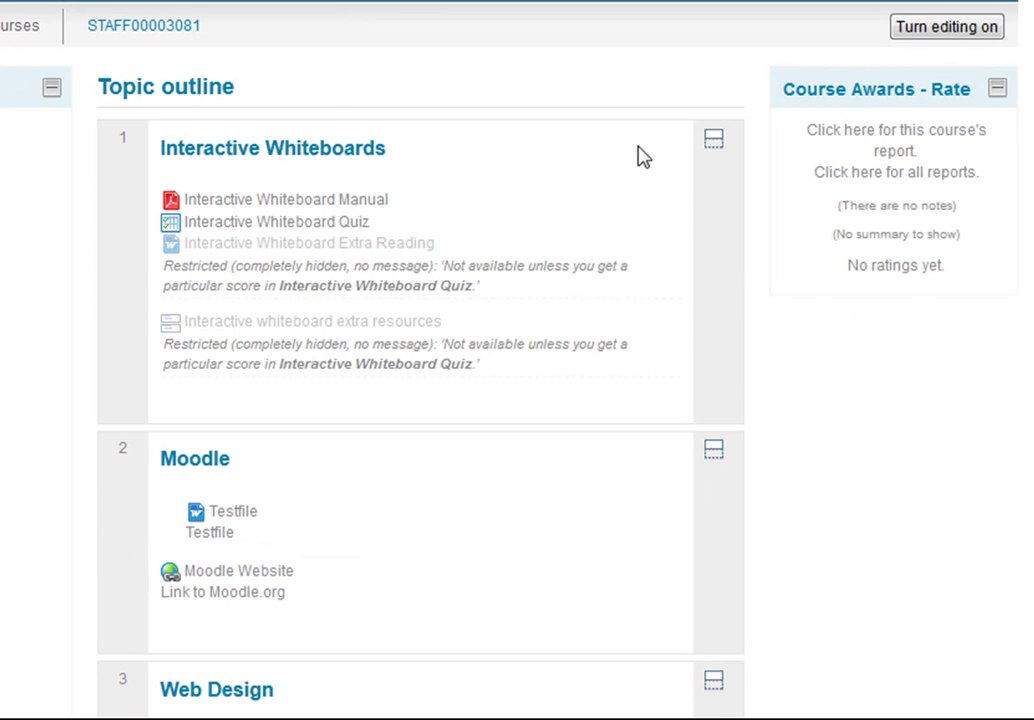
Turn on editing for the Moodle course and start adding a Folder resource to the Interactive Whiteboards topic.
left_click(925, 30)
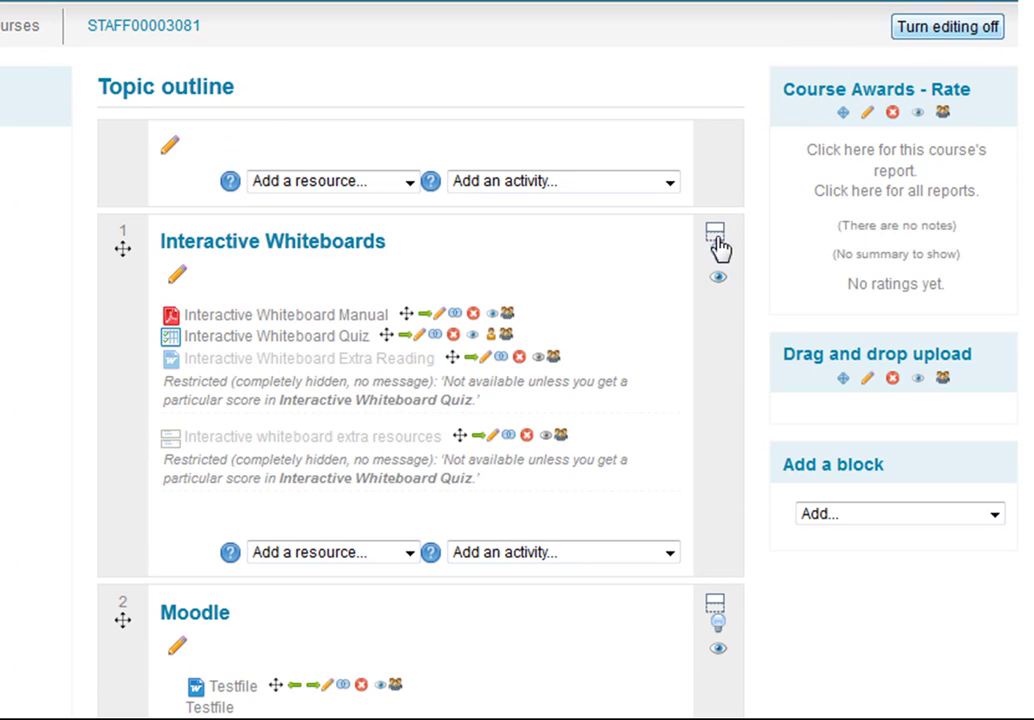
scroll(489, 485, "down", 2)
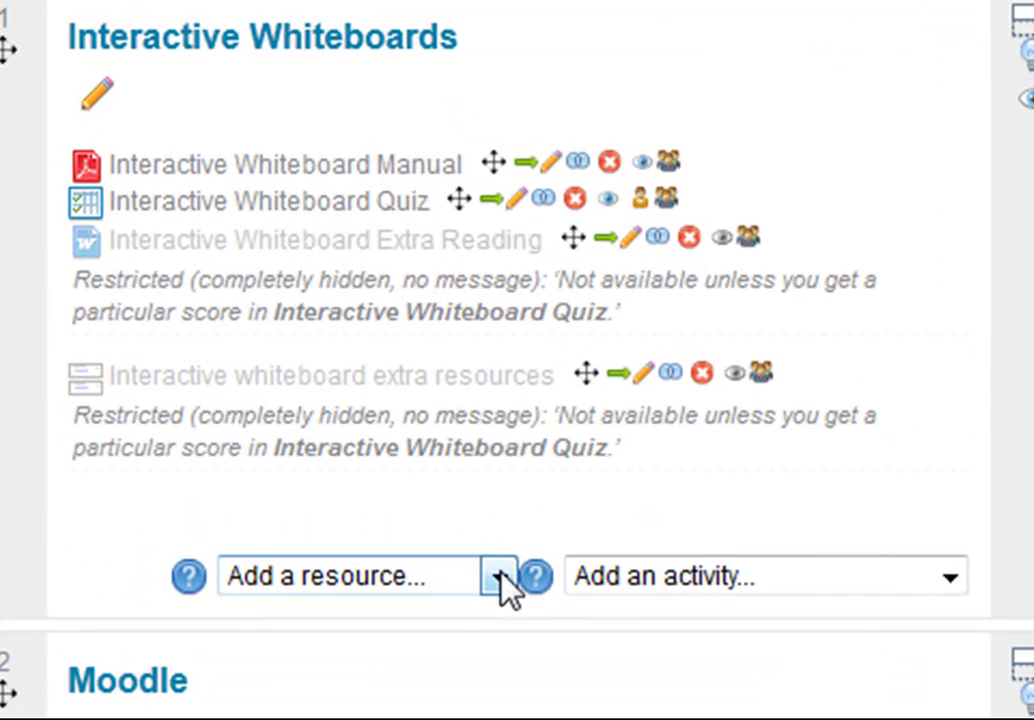
left_click(498, 575)
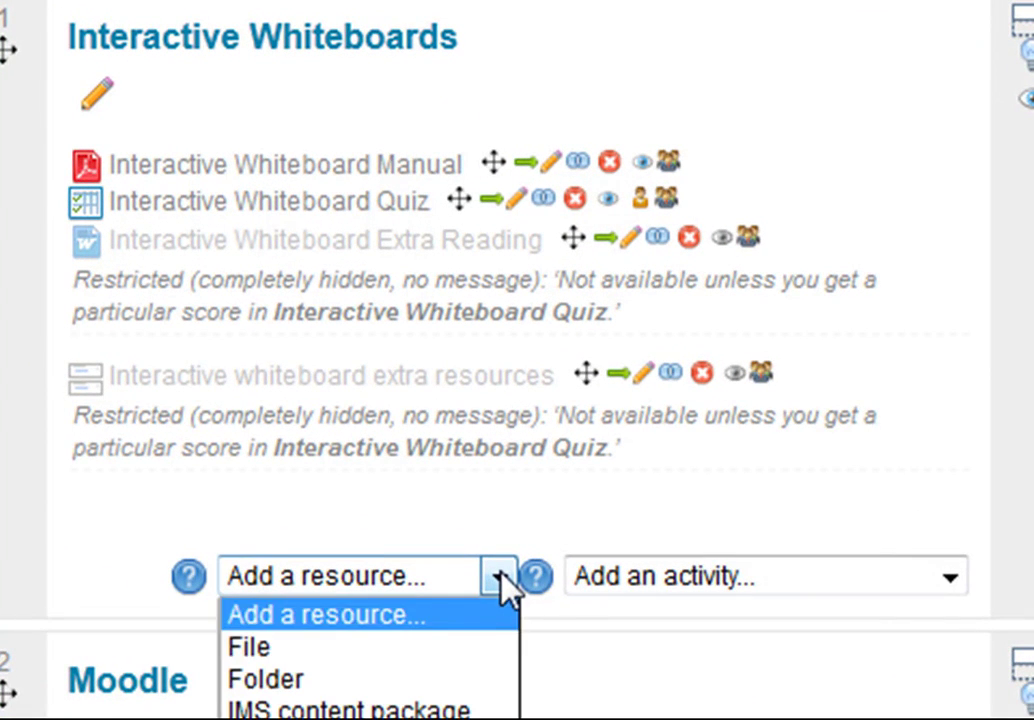
left_click(400, 680)
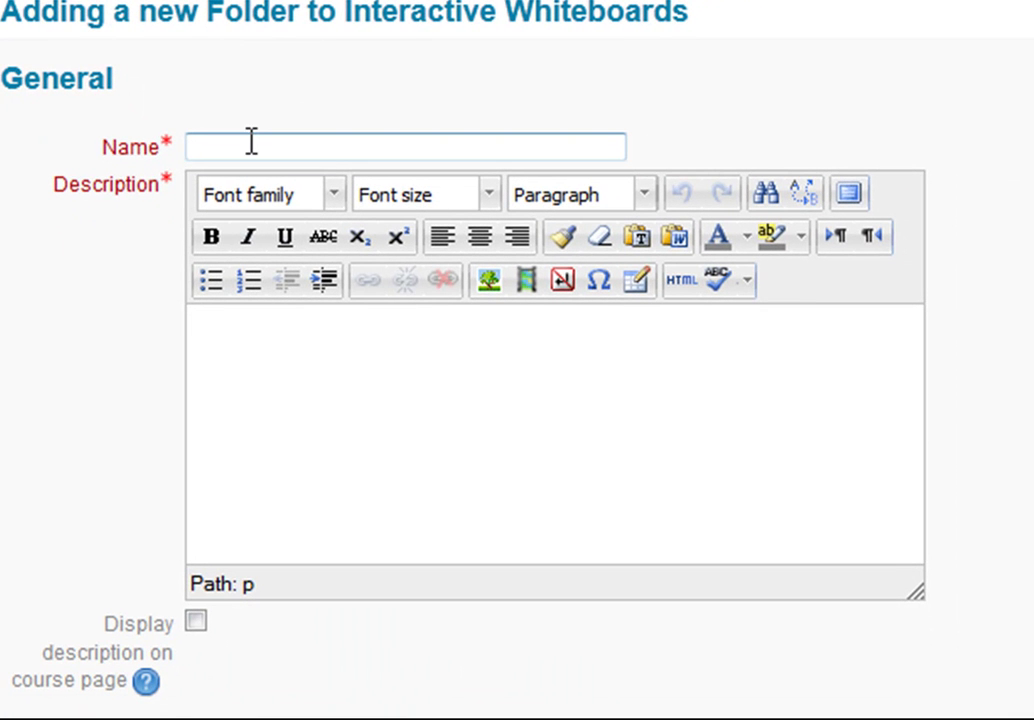
Name the new folder resource "Interactive Whiteboard Documentation".
left_click(251, 145)
type("Inter")
type("act")
type("ibe")
key("BackSpace")
key("BackSpace")
key("BackSpace")
type("ve Whiteboard ")
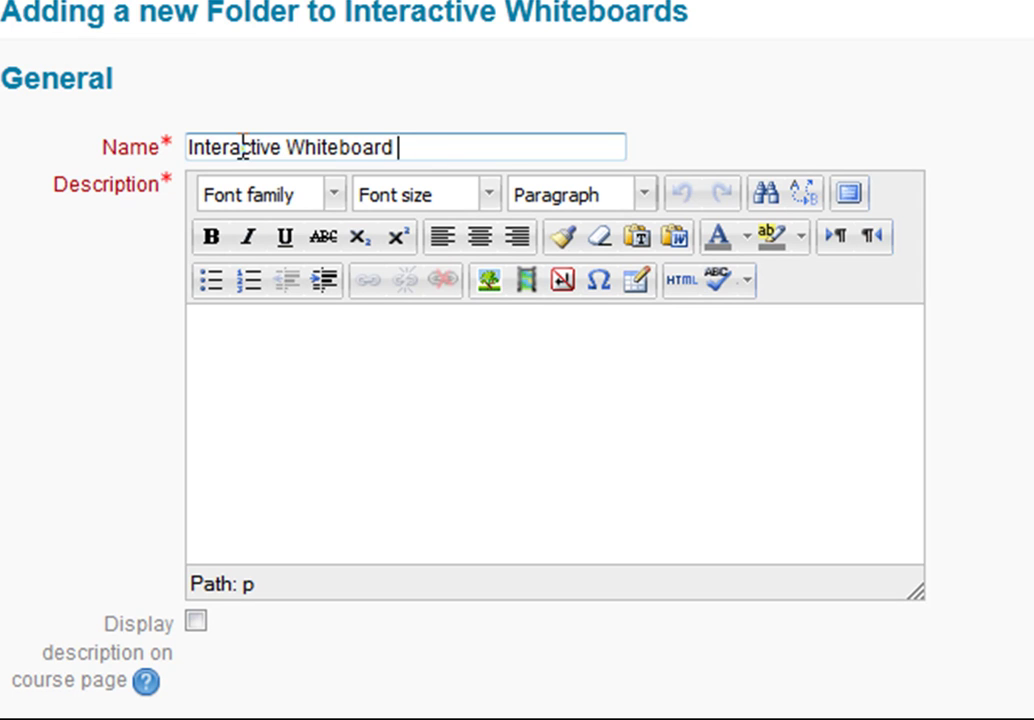
type("Documen")
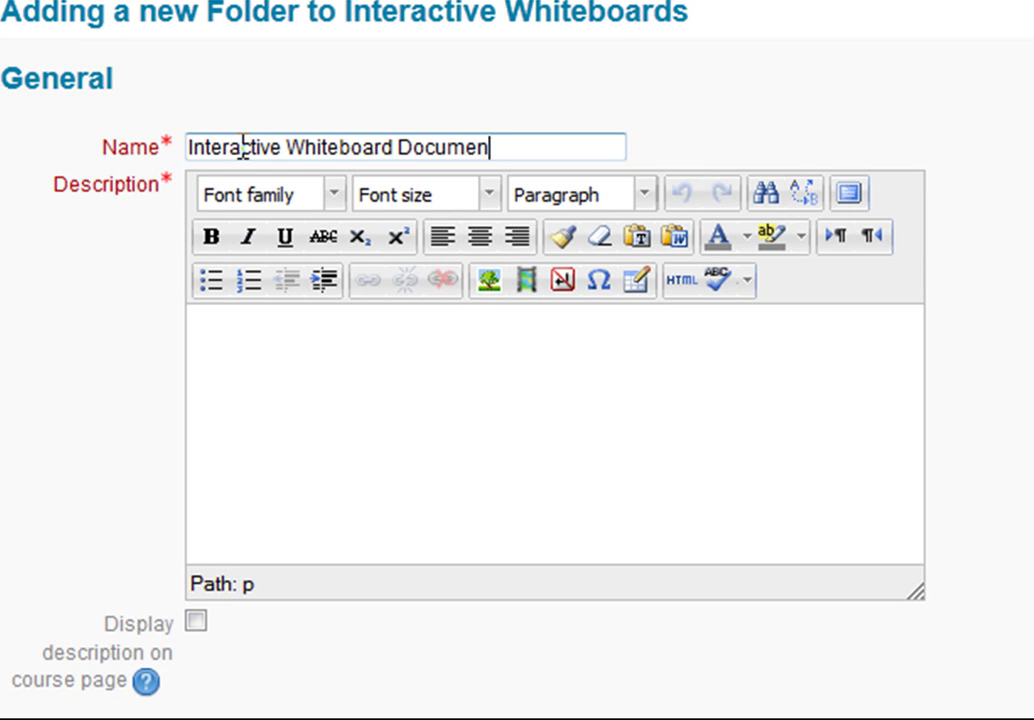
type("tation")
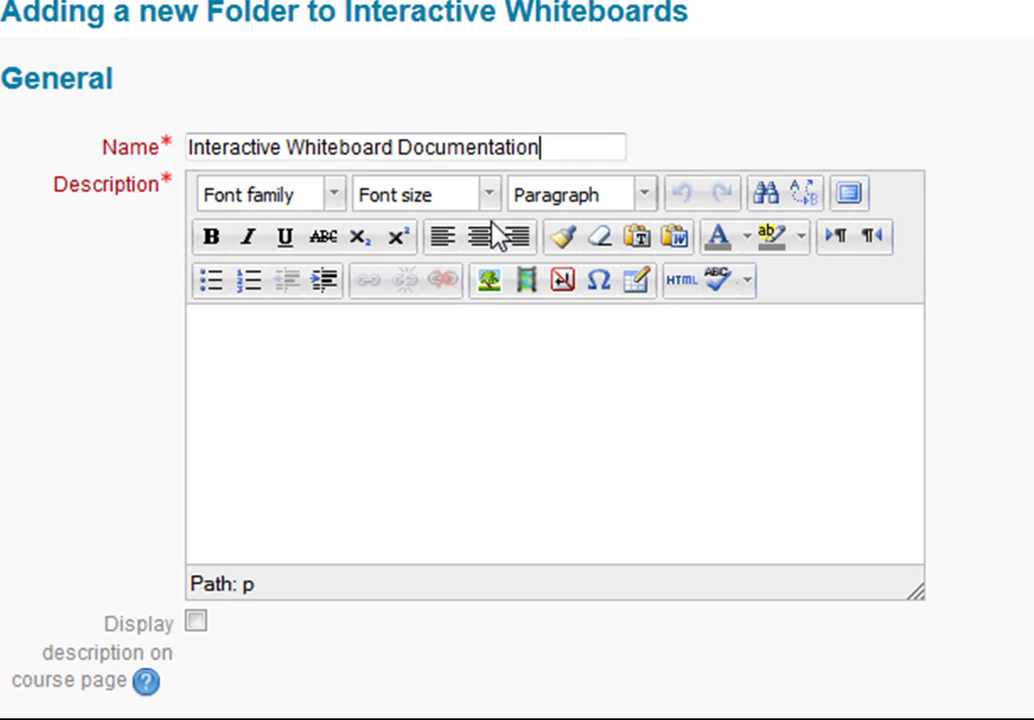
Describe the folder as "In this folder is the documentation for the Interactive Whiteboard element of this course" and display it on the course page.
left_click(351, 342)
type("Th")
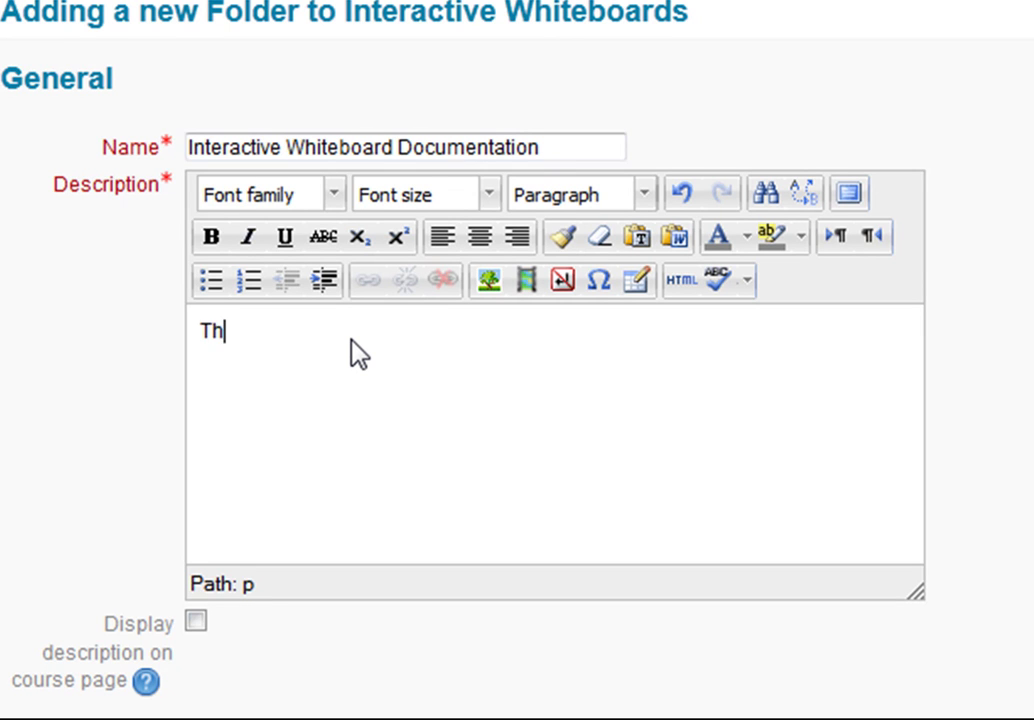
key("BackSpace")
key("BackSpace")
type("In this fo")
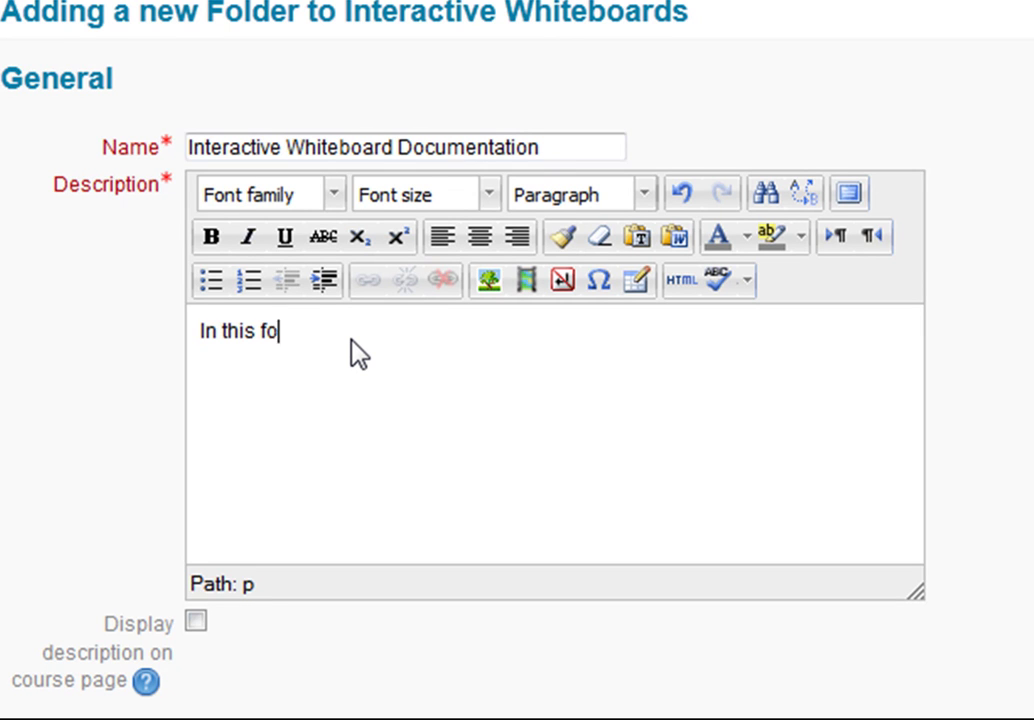
type("lder is the docu")
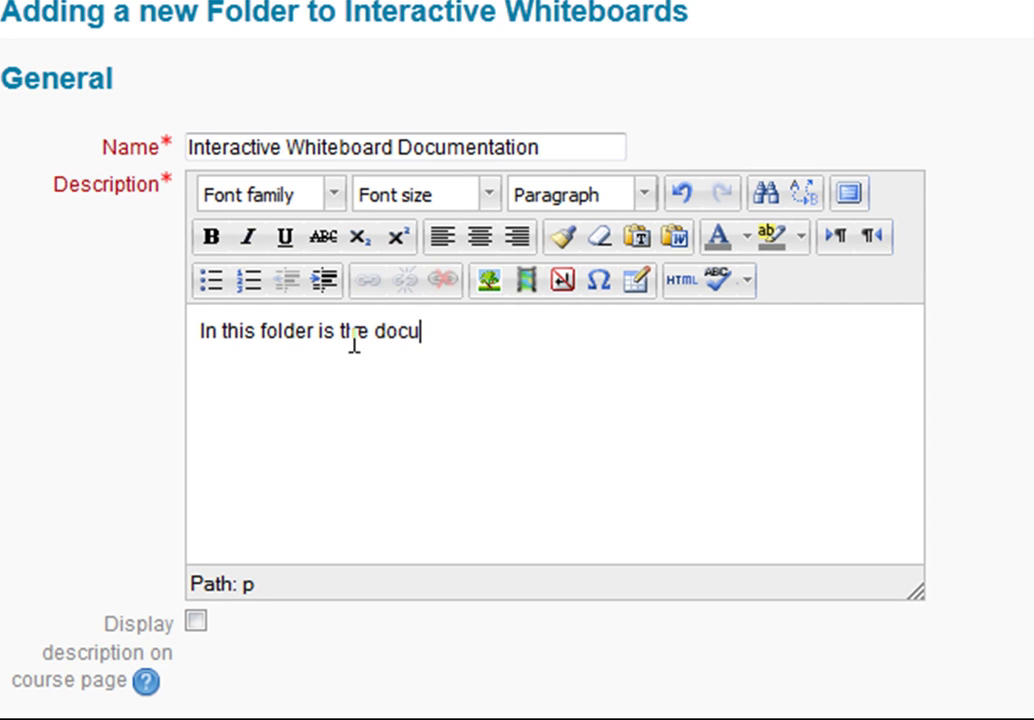
type("mentation r")
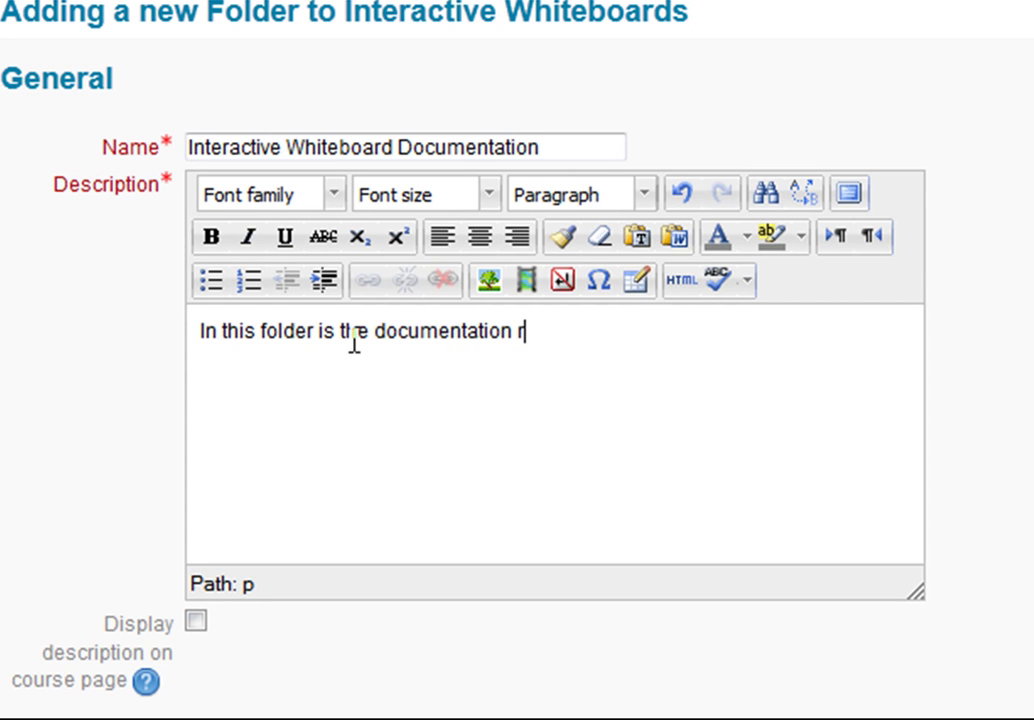
key("BackSpace")
type("for the Interactive Whiot")
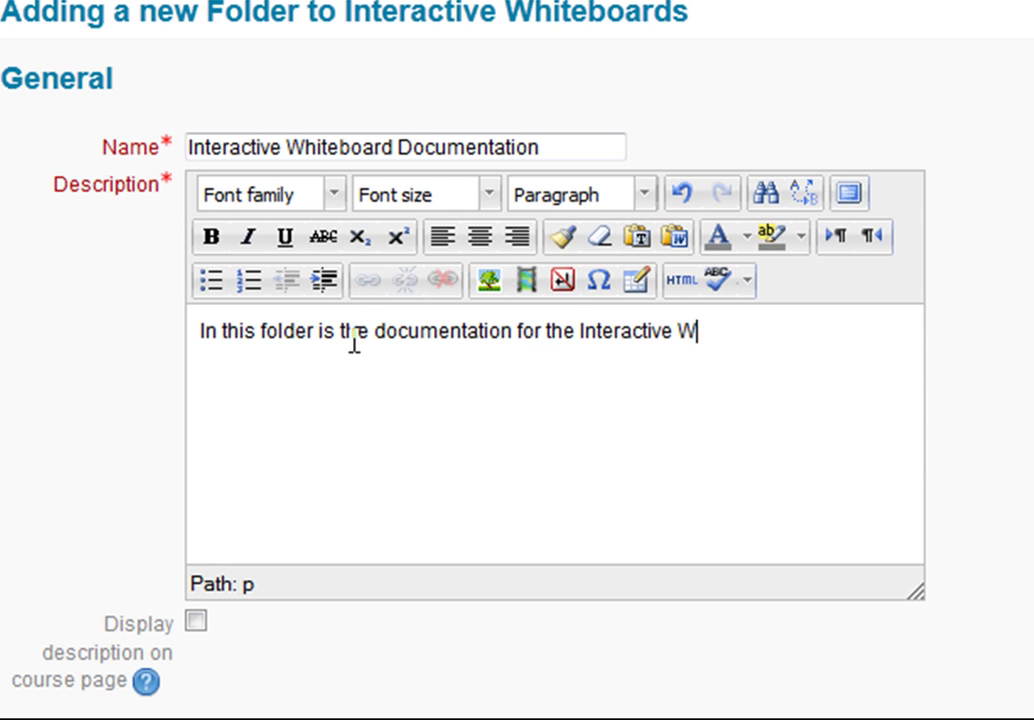
key("BackSpace")
key("BackSpace")
type("teb")
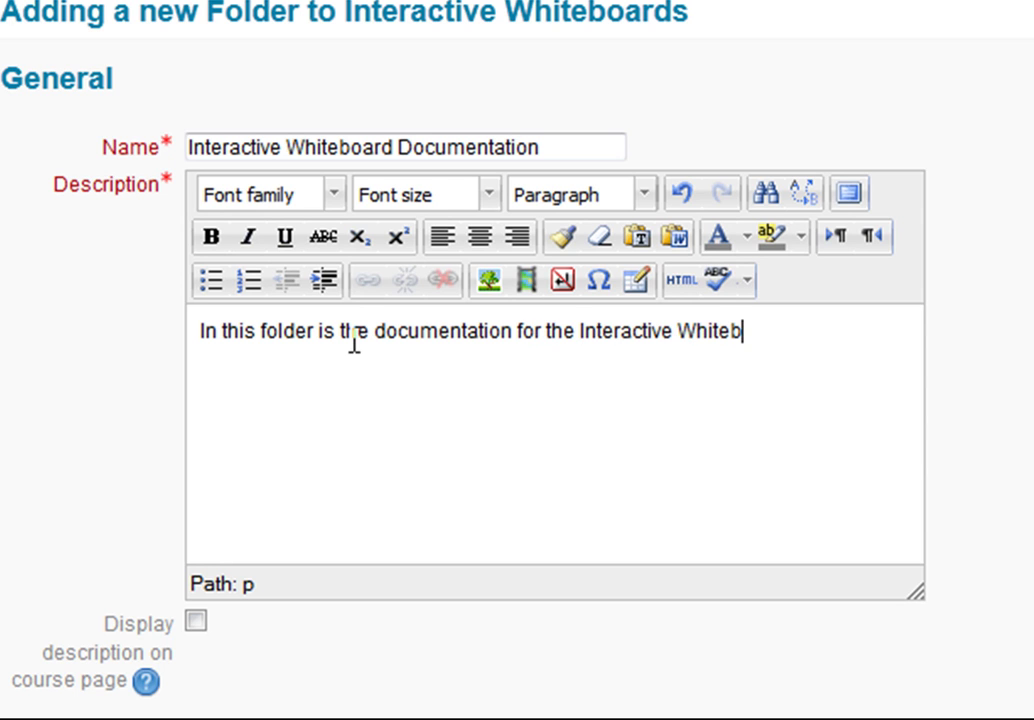
type("oard element of this cou")
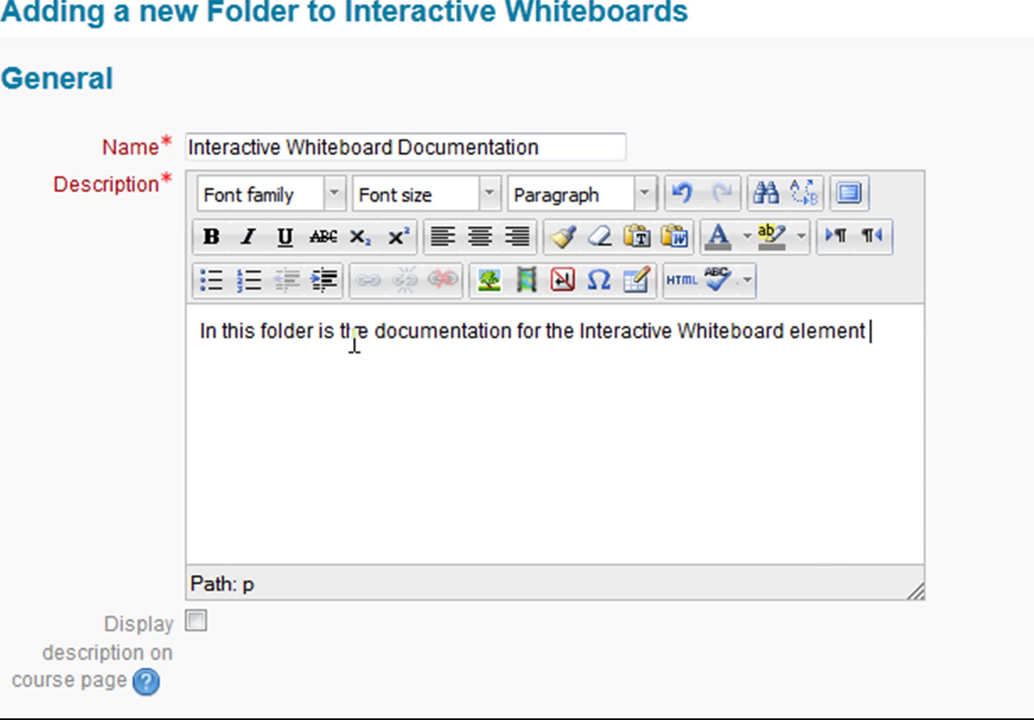
type("rse")
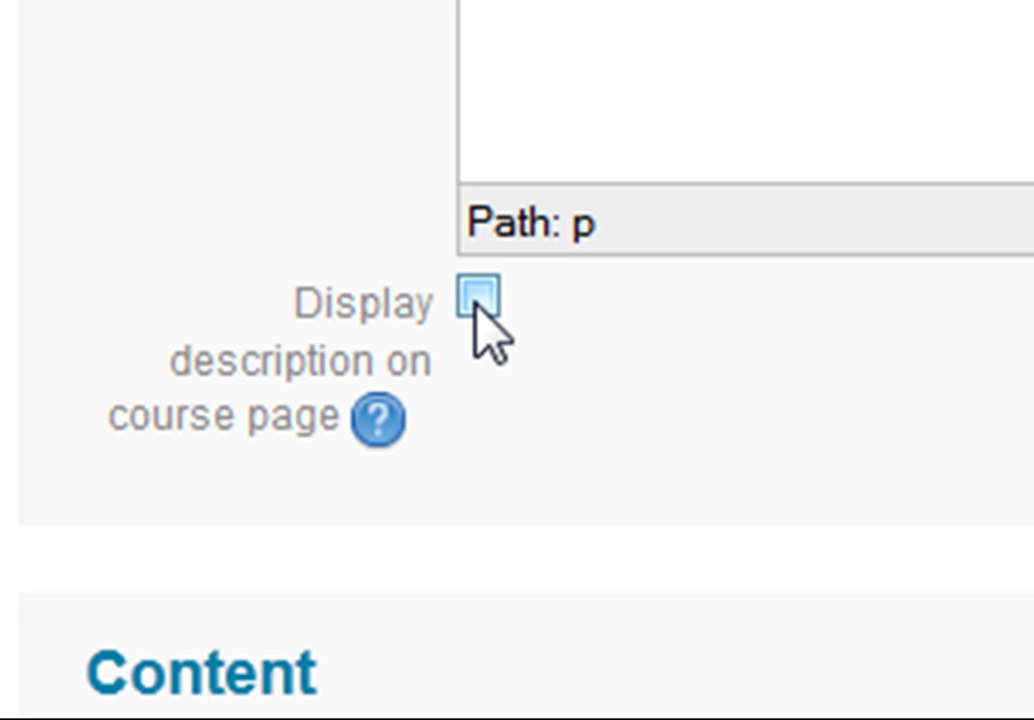
left_click(478, 300)
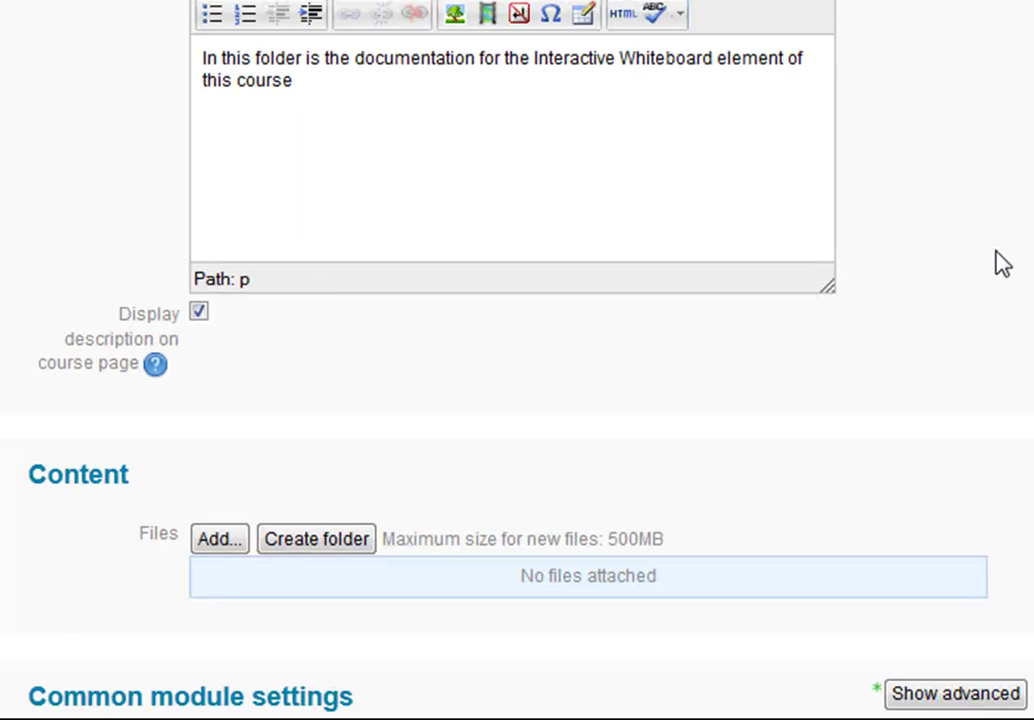
Upload Interactive Whiteboards.zip from the desktop into the folder resource's files.
scroll(1003, 263, "down", 3)
scroll(1003, 263, "down", 3)
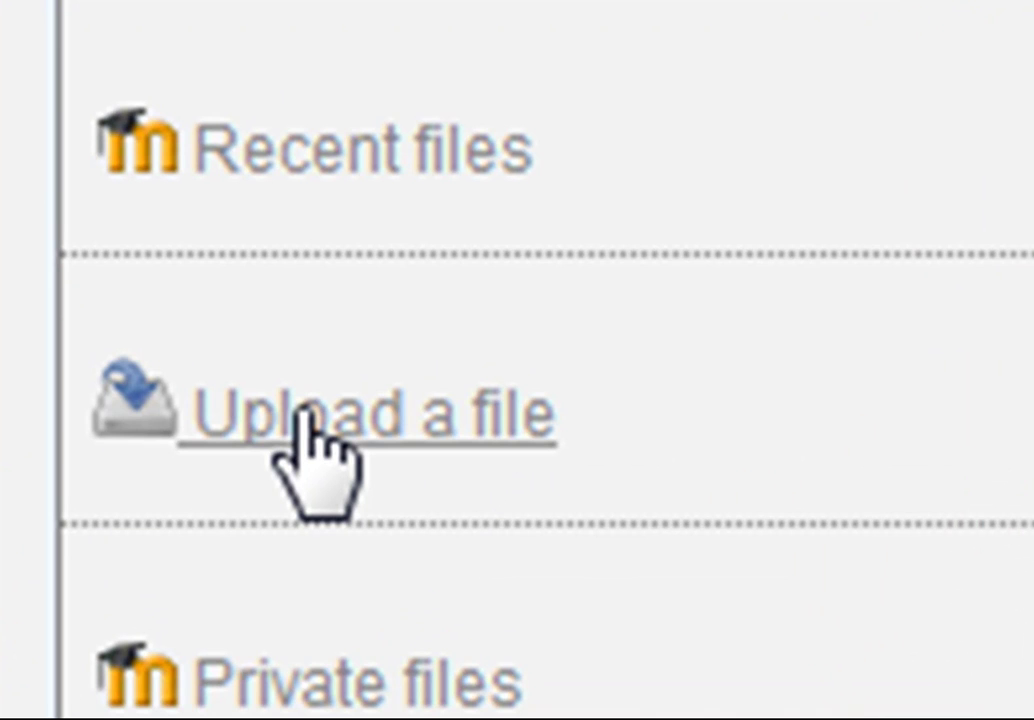
left_click(305, 420)
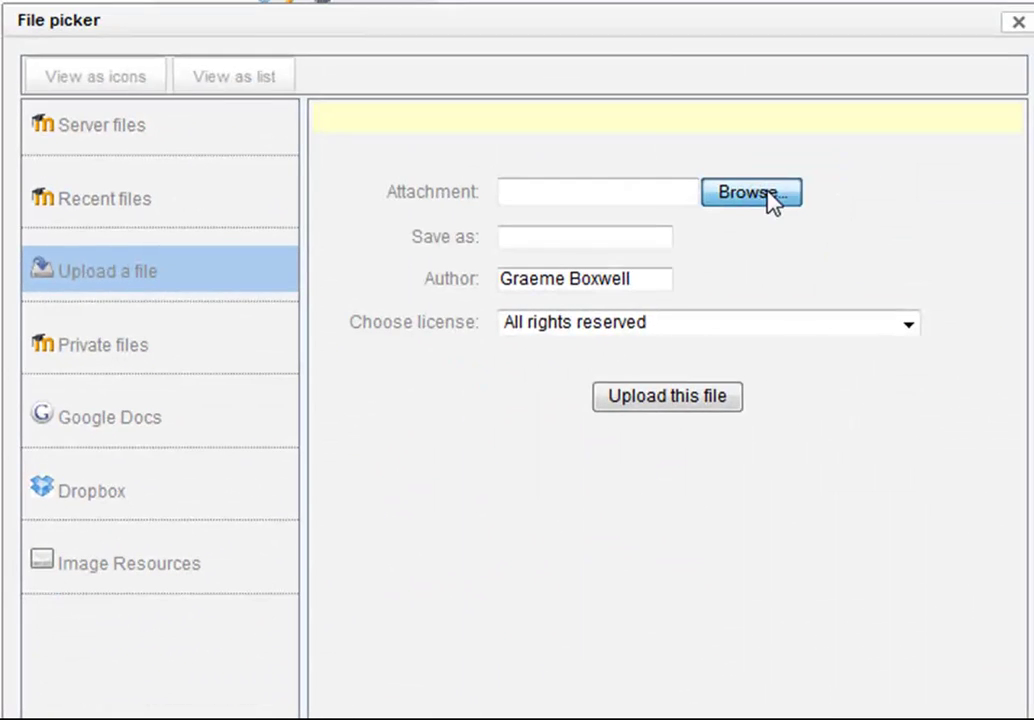
left_click(772, 196)
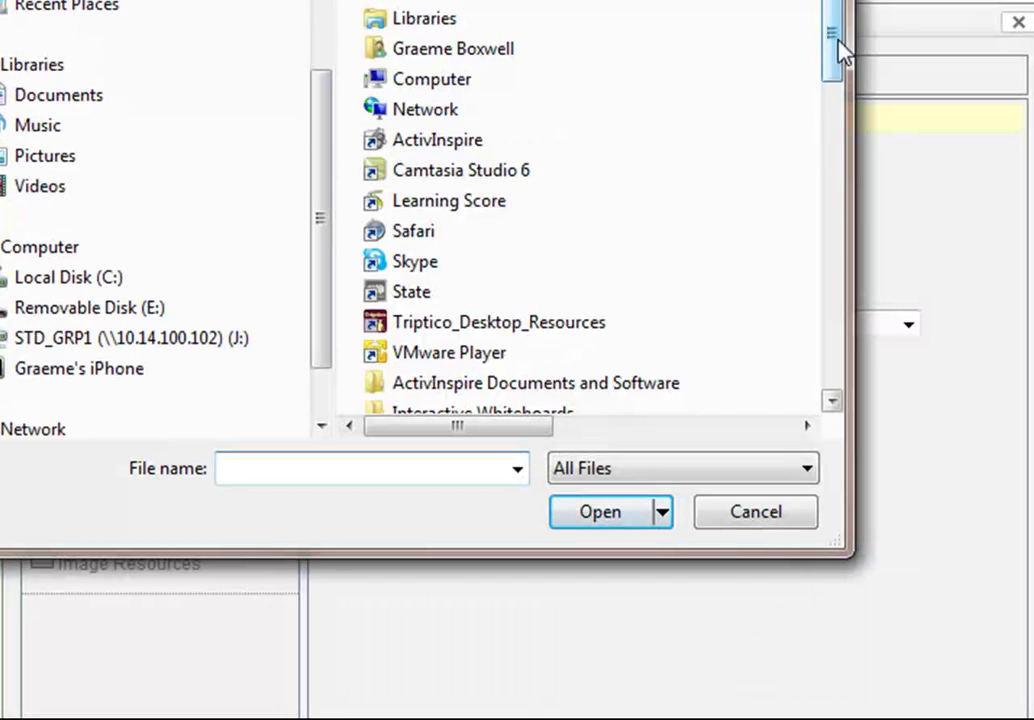
left_click_drag(843, 50, 820, 248)
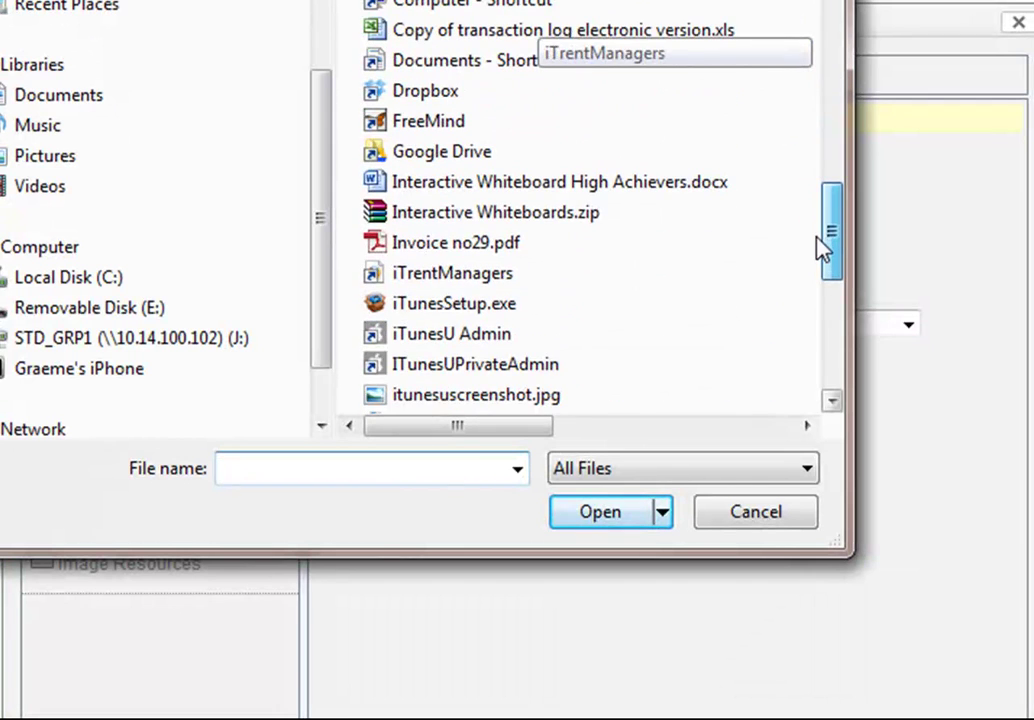
left_click(445, 214)
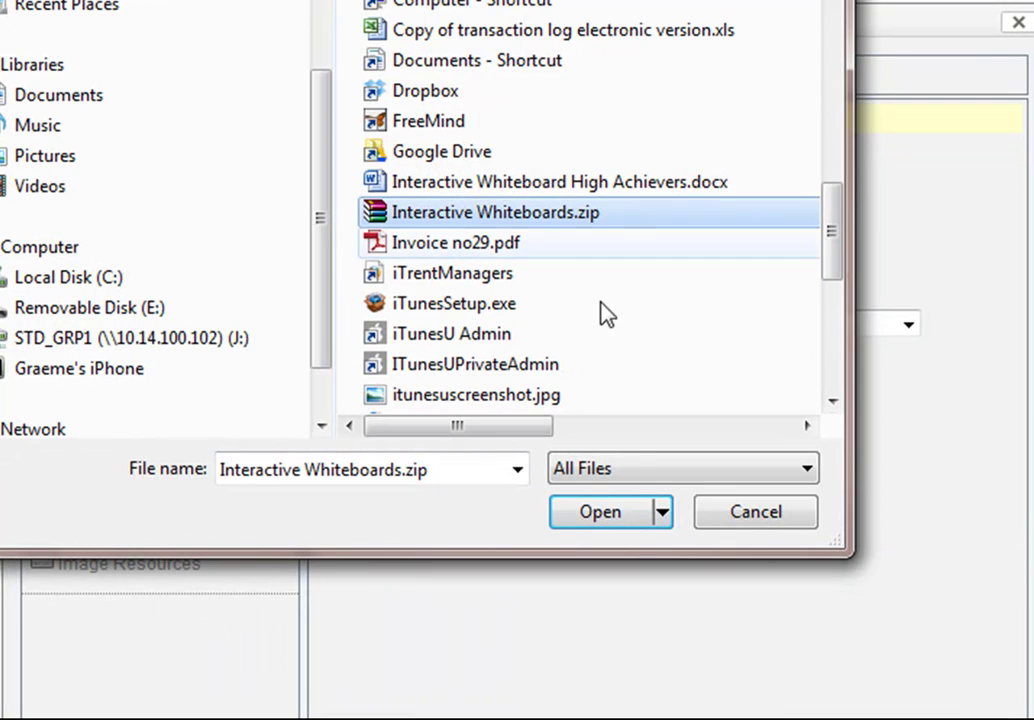
left_click(623, 517)
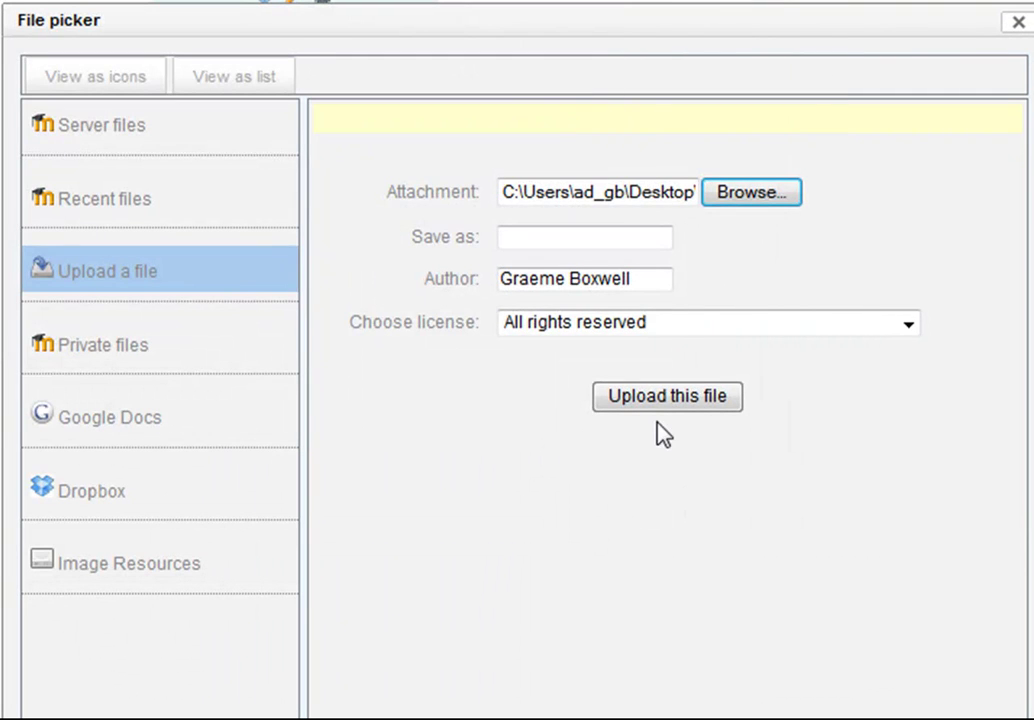
left_click(662, 405)
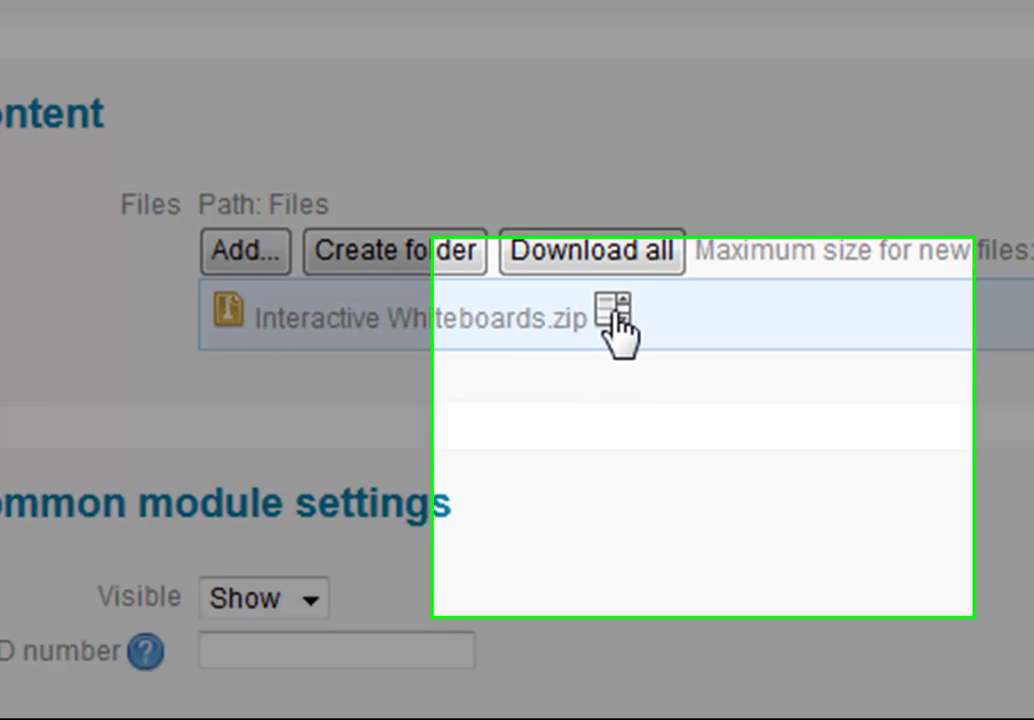
Unzip Interactive Whiteboards.zip within the resource's files and delete the original zip file.
left_click(612, 314)
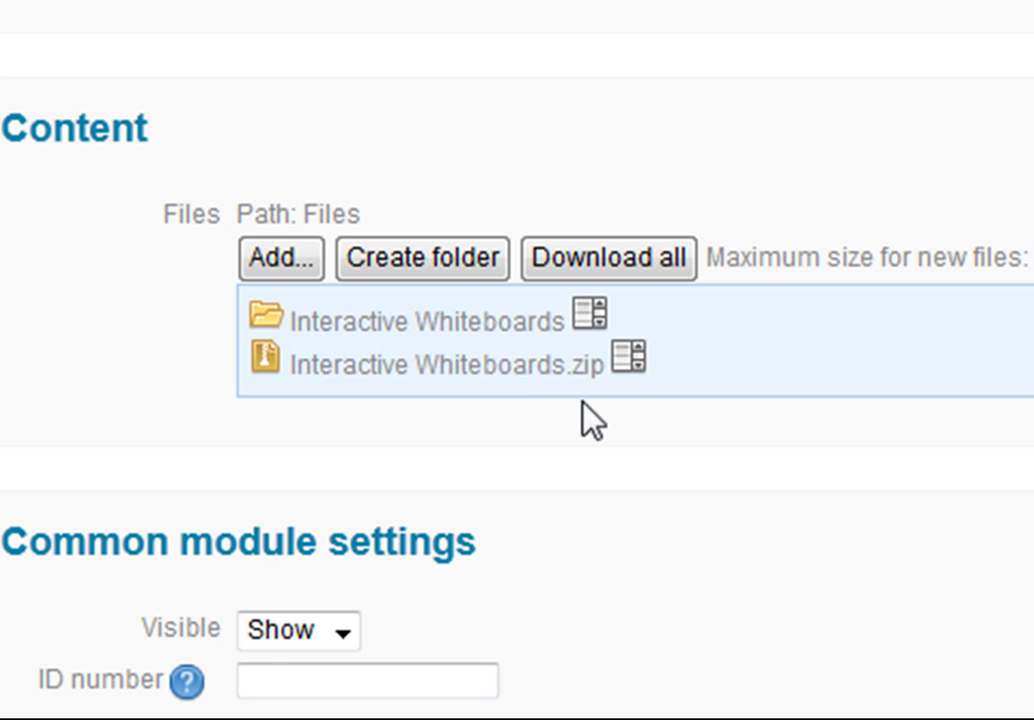
left_click(628, 362)
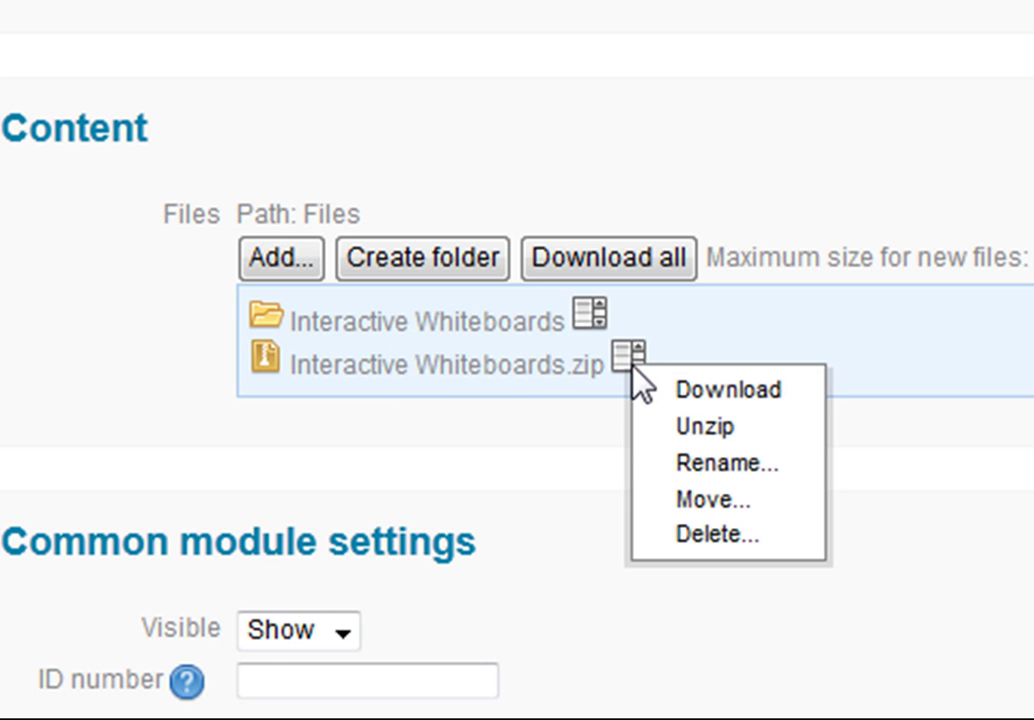
left_click(718, 537)
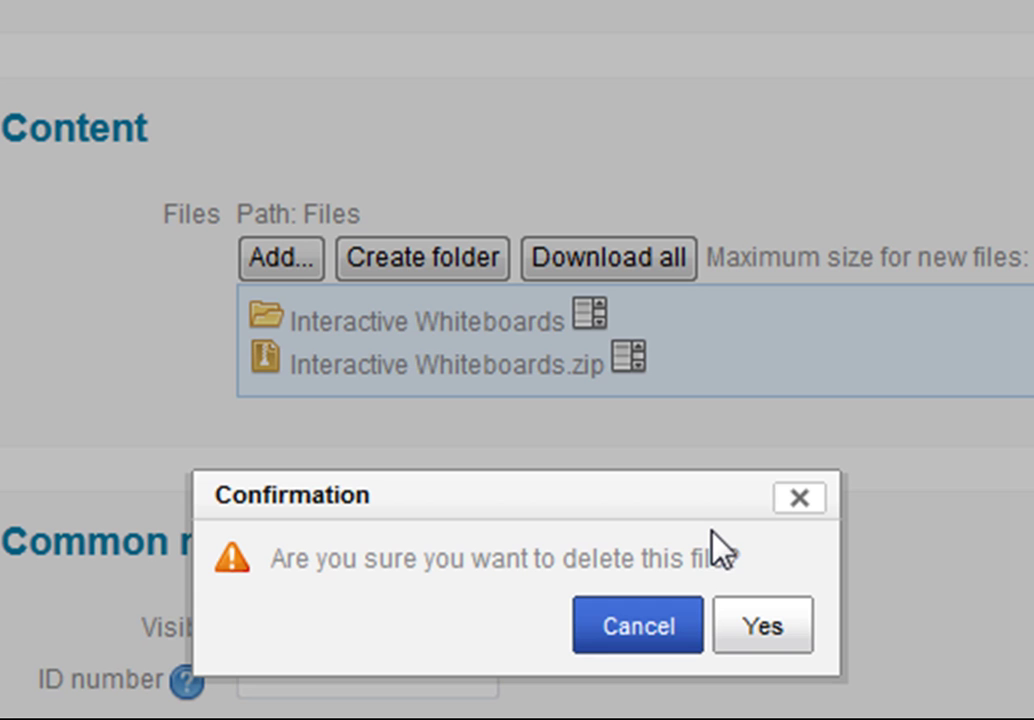
left_click(790, 630)
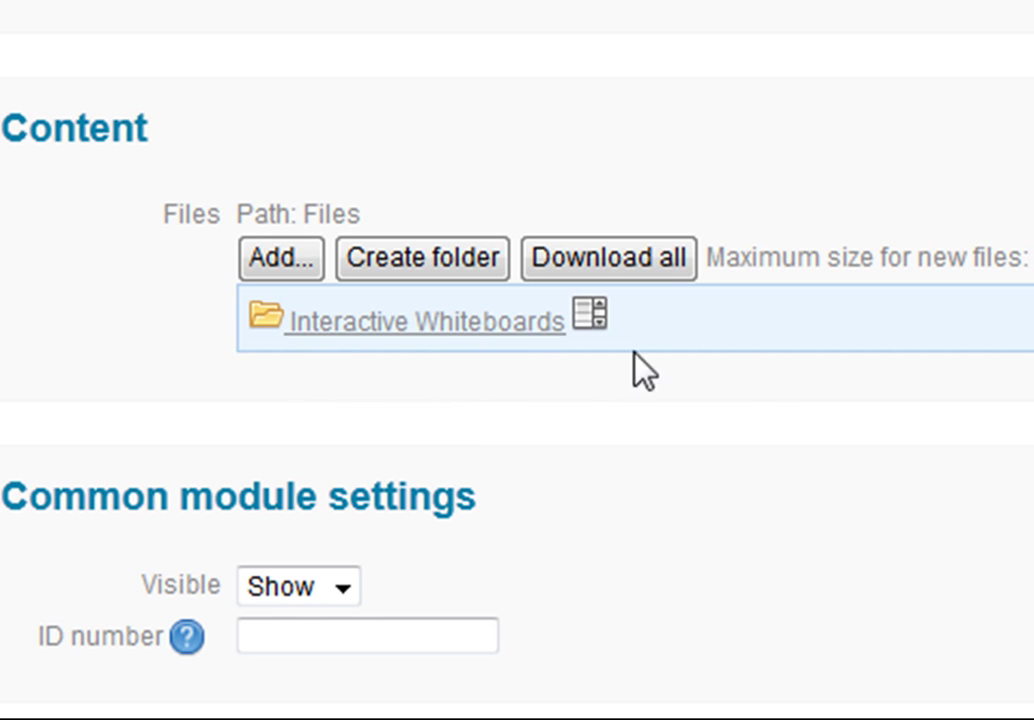
Save the folder resource, returning to the course, and open Interactive Whiteboard Documentation from the Interactive Whiteboards topic.
scroll(854, 395, "down", 3)
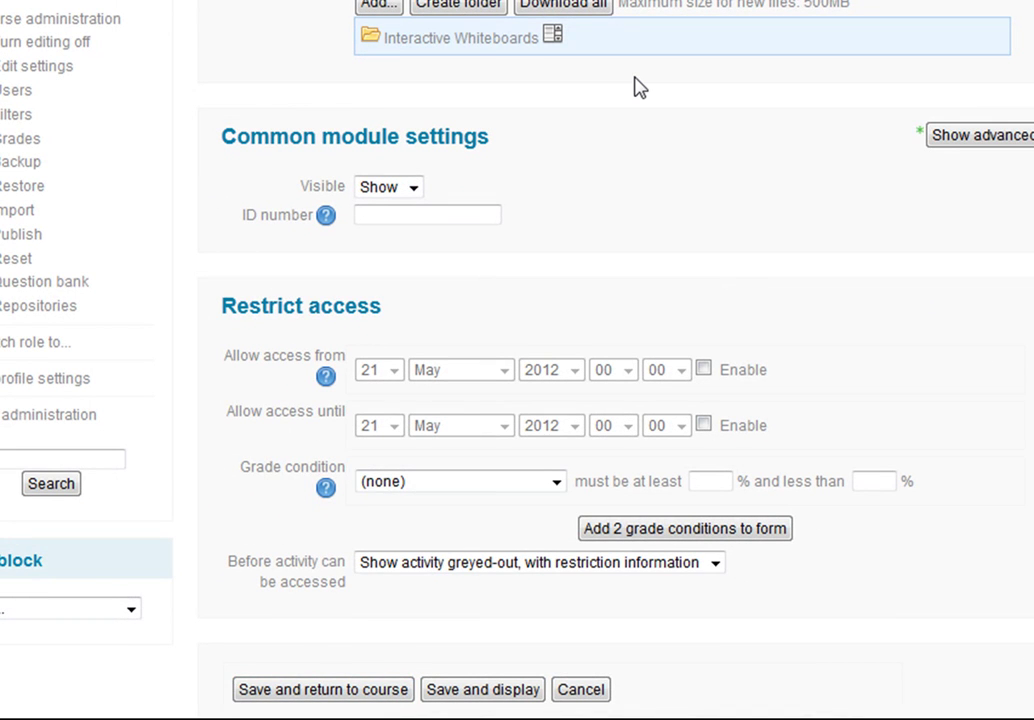
scroll(517, 360, "up", 4)
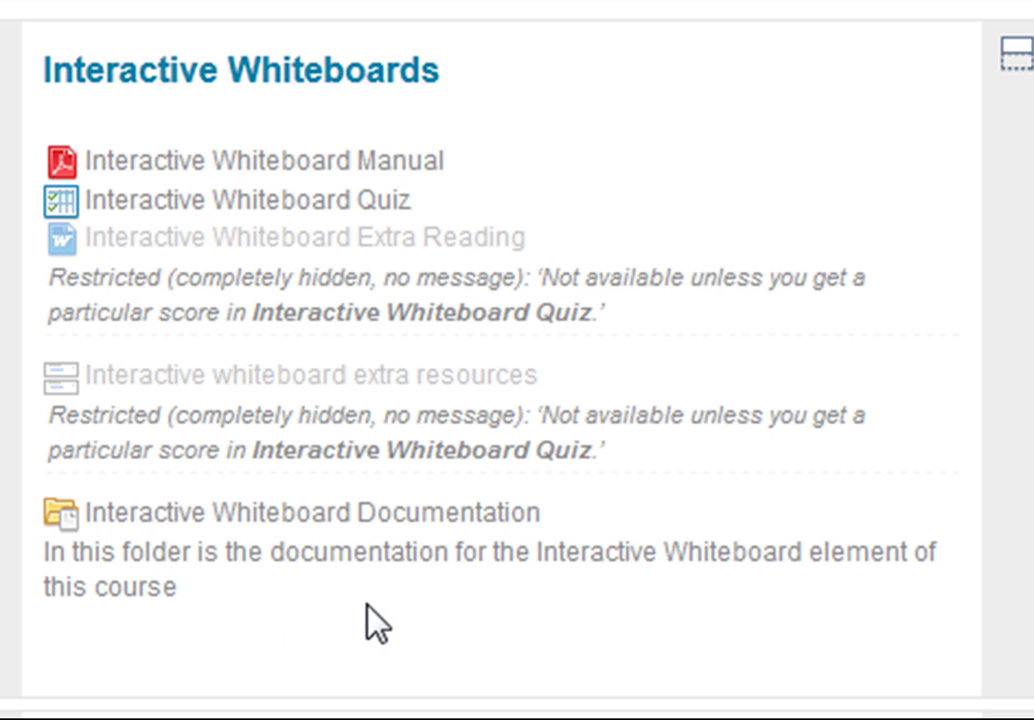
left_click(273, 513)
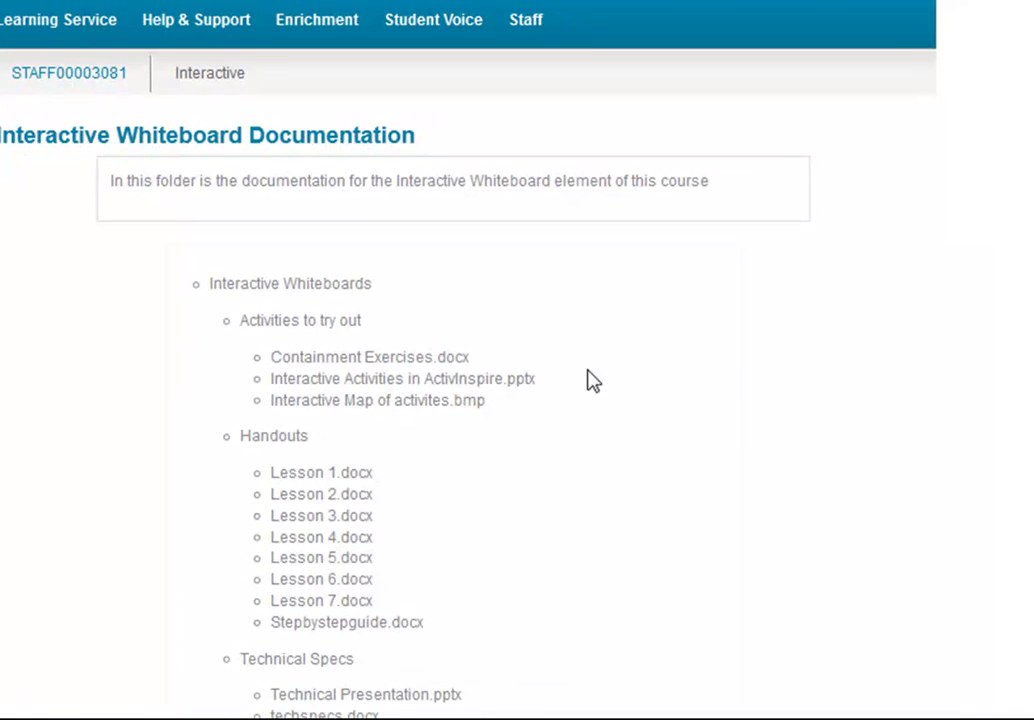
Collapse the Handouts, Technical Specs and Activities to try out subfolders, then briefly expand Handouts to view its files and collapse it again.
scroll(843, 375, "down", 3)
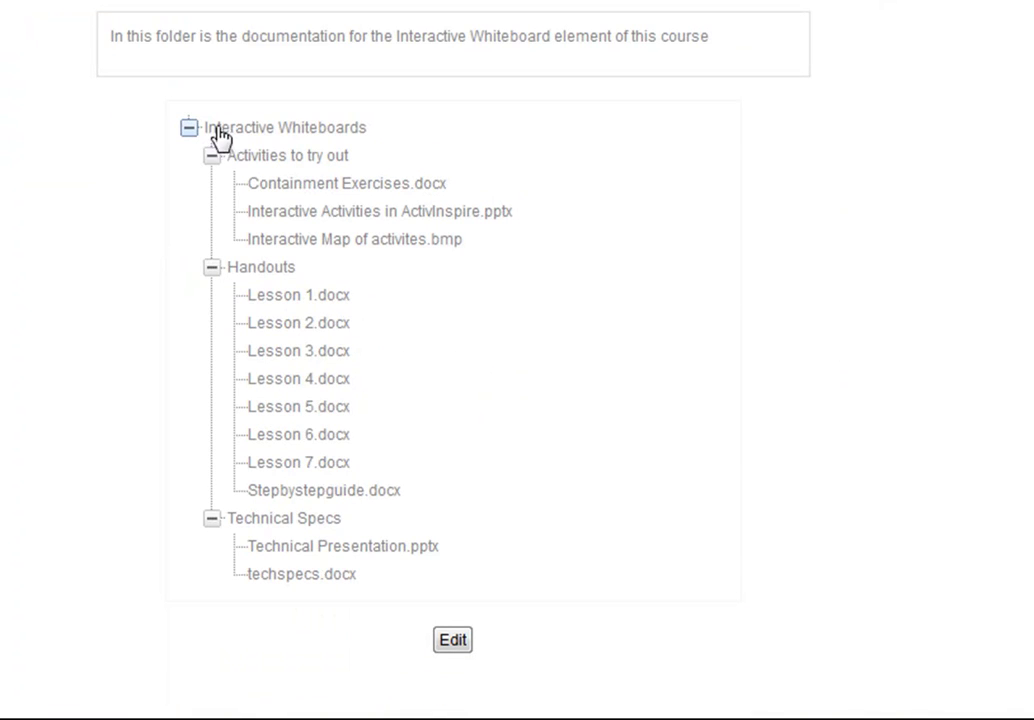
left_click(212, 268)
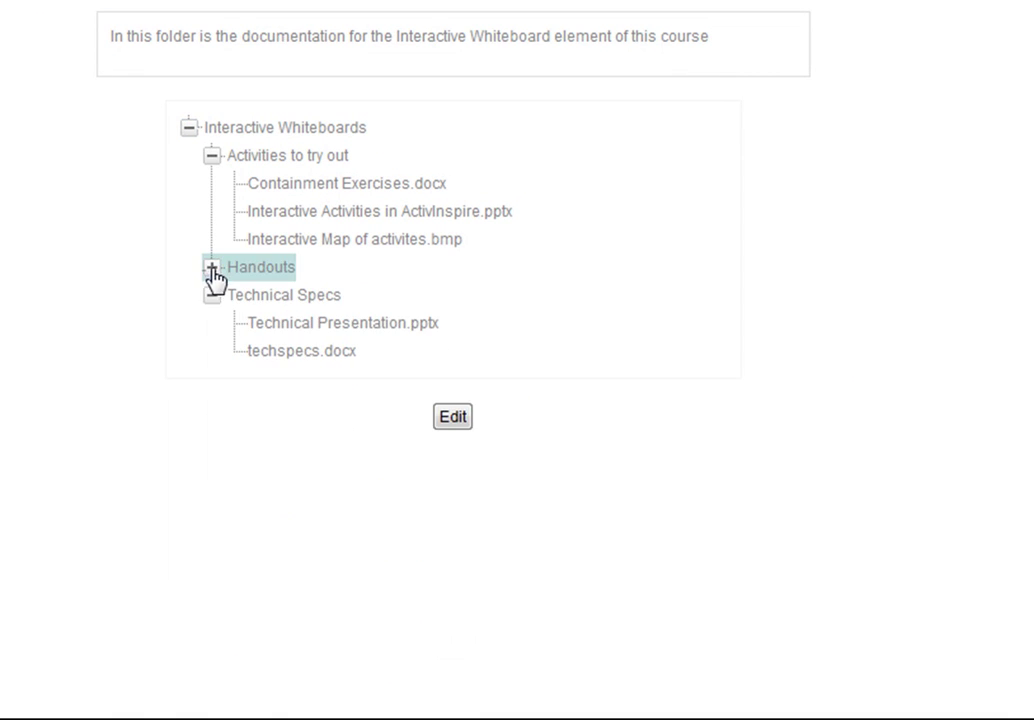
left_click(210, 295)
left_click(211, 155)
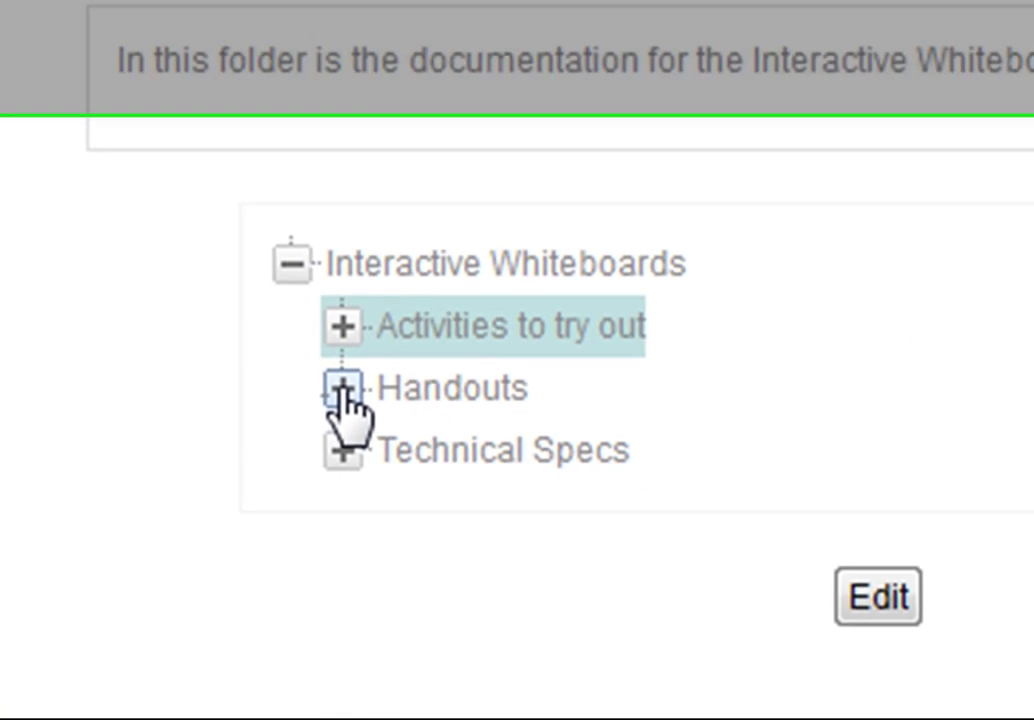
left_click(355, 427)
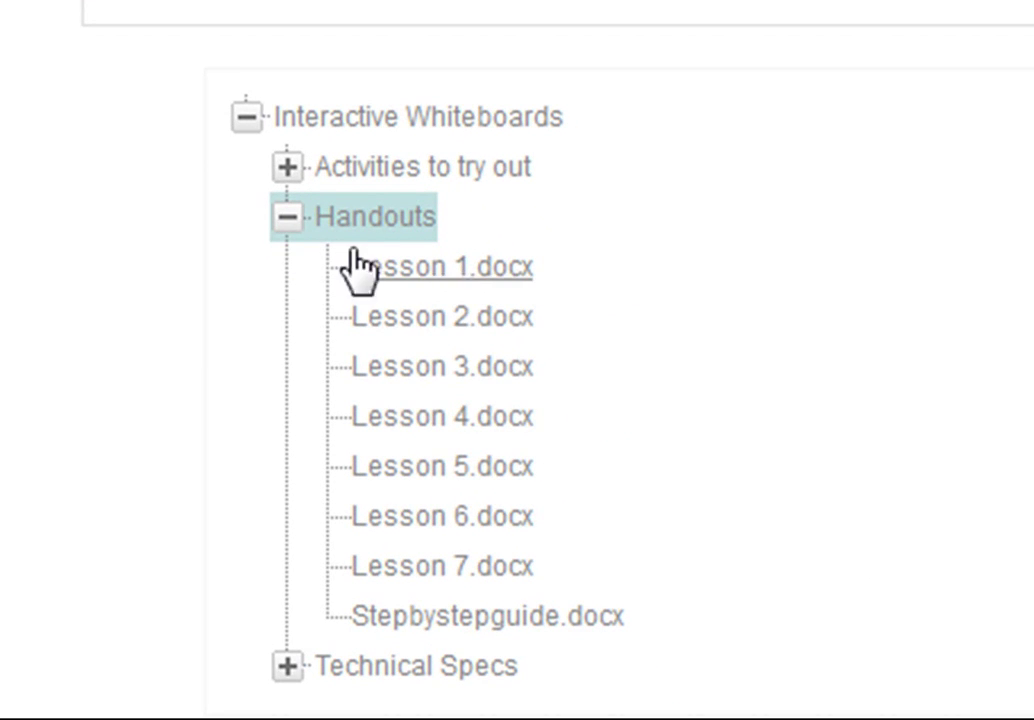
left_click(287, 216)
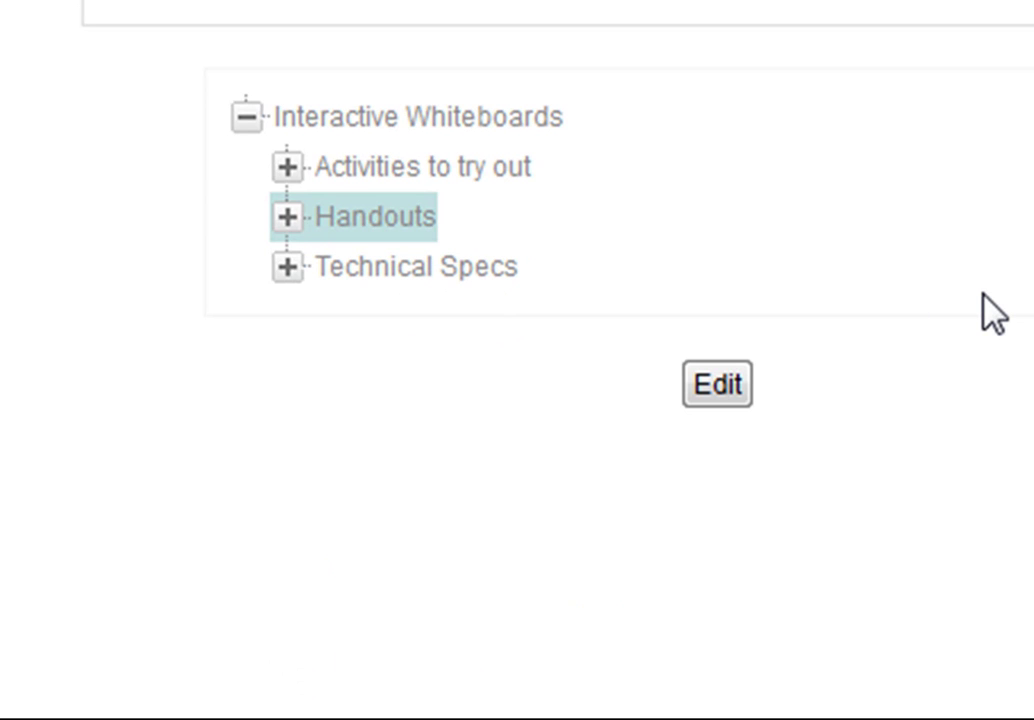